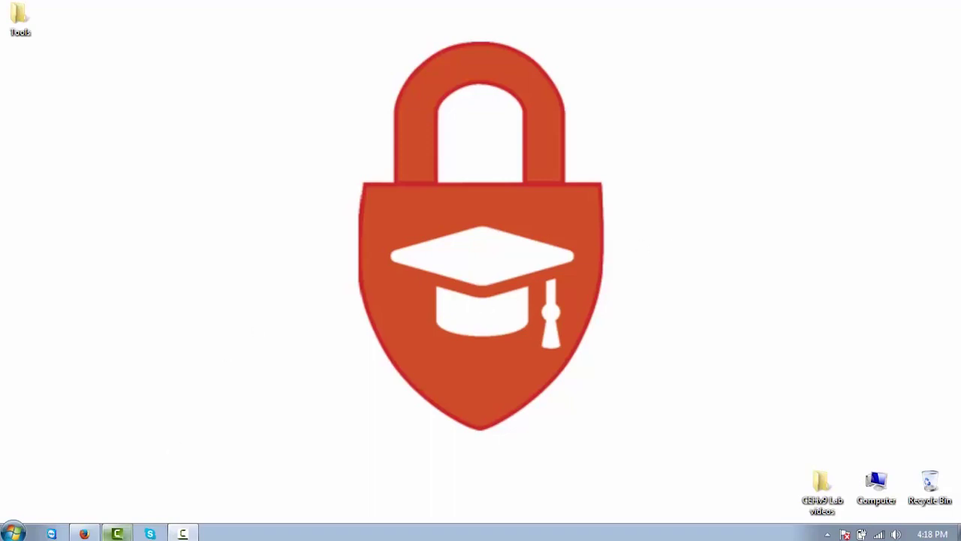
- Switch to Firefox, open the add-ons manager and search the available add-ons for "firebug"
click(81, 534)
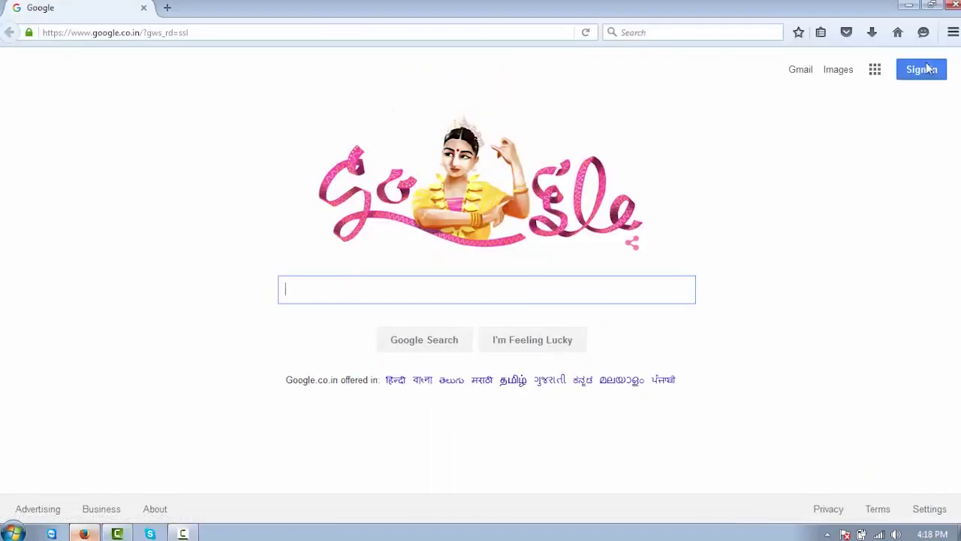
click(953, 32)
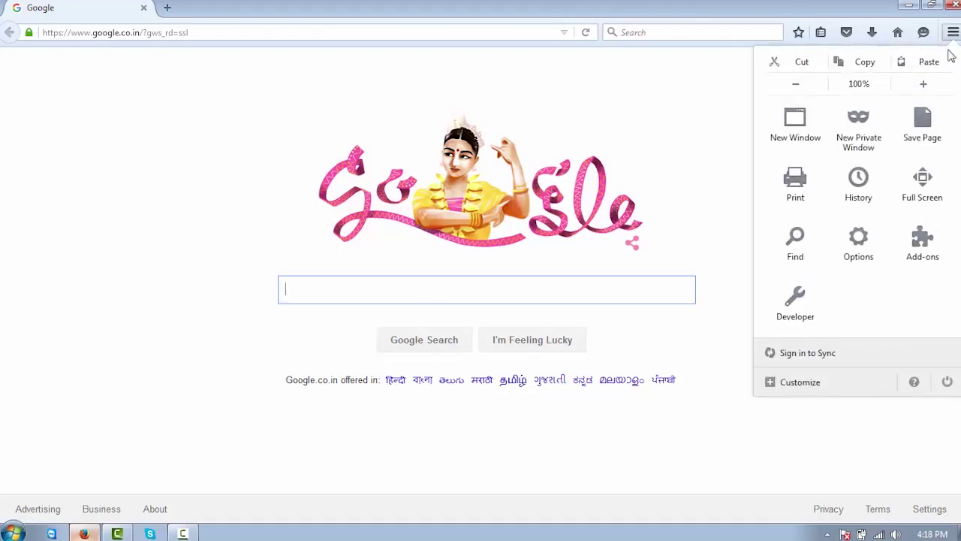
click(918, 242)
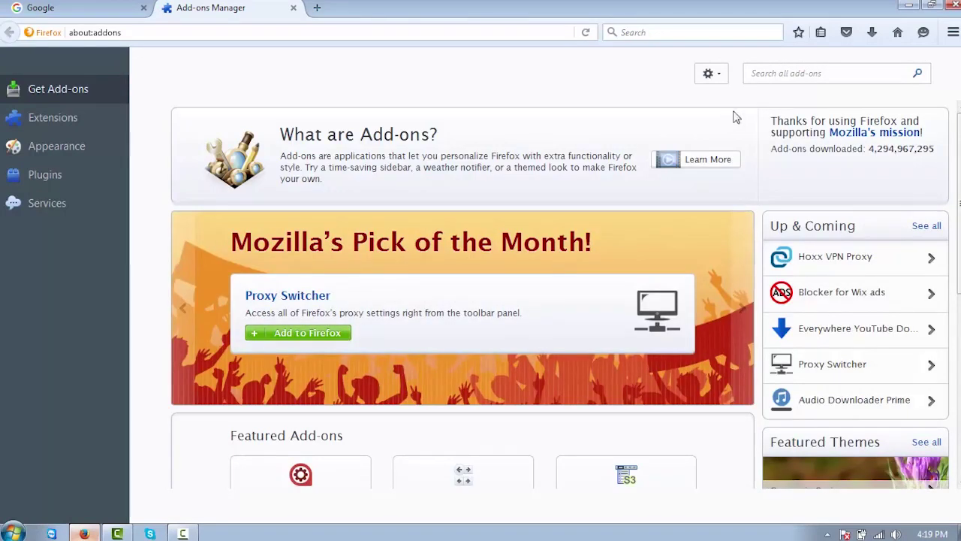
click(783, 74)
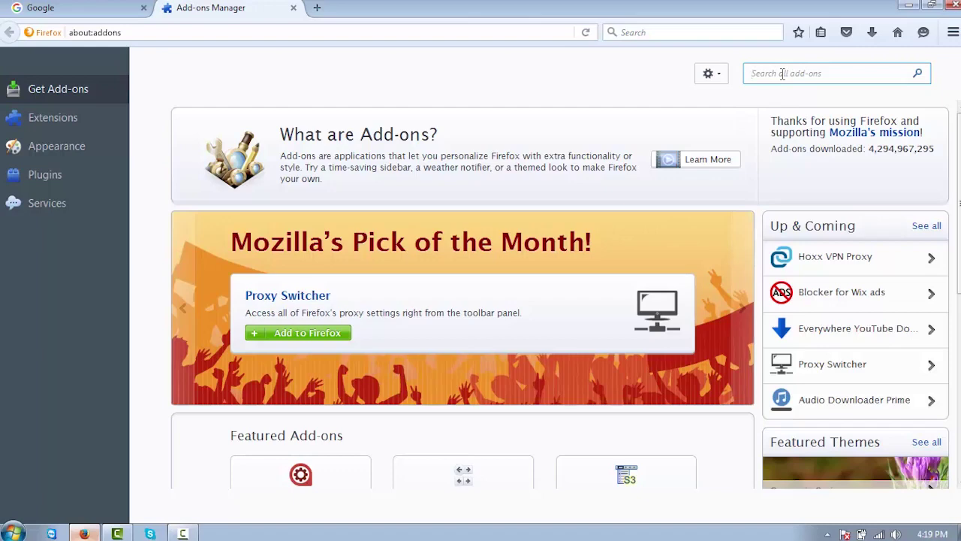
text(firebug)
key(Return)
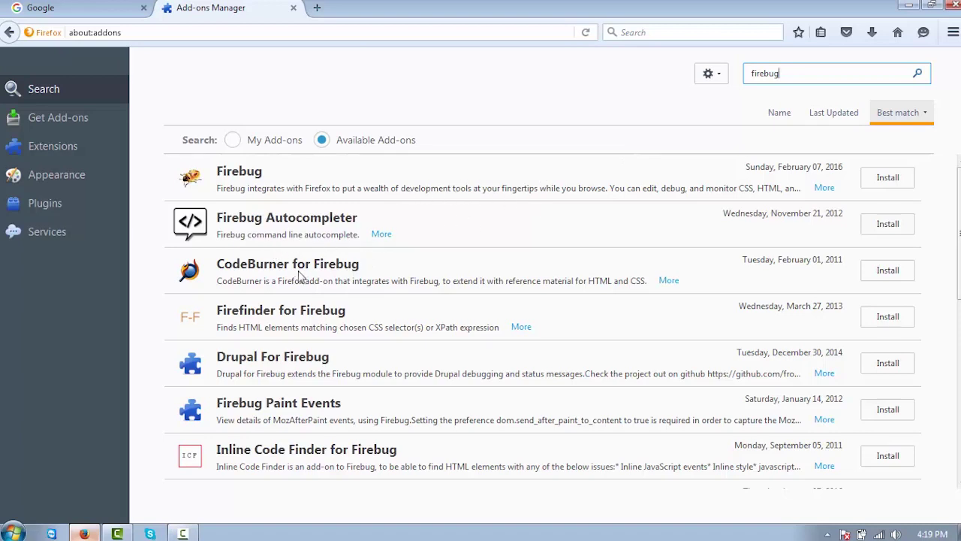
- Review the details of the Firebug add-on and install it
double_click(304, 184)
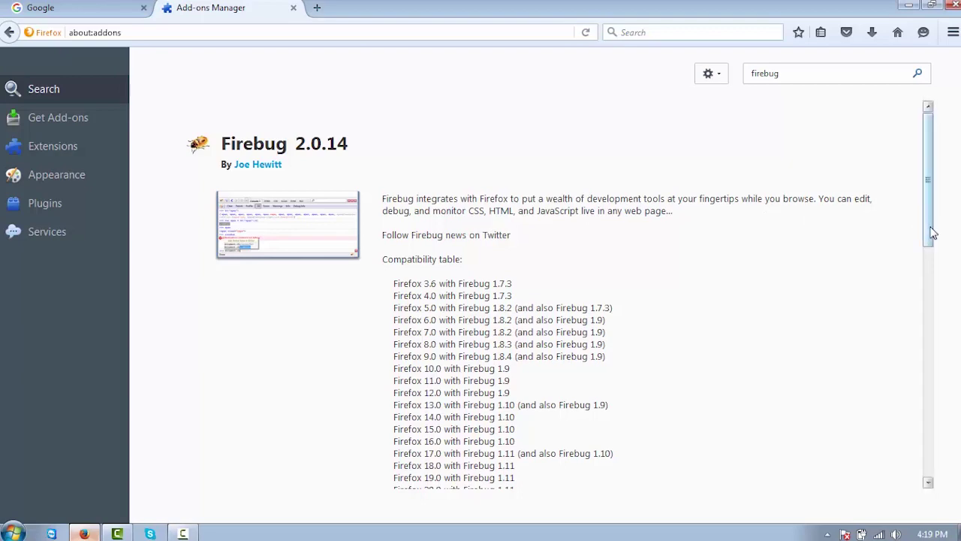
drag(931, 233, 929, 422)
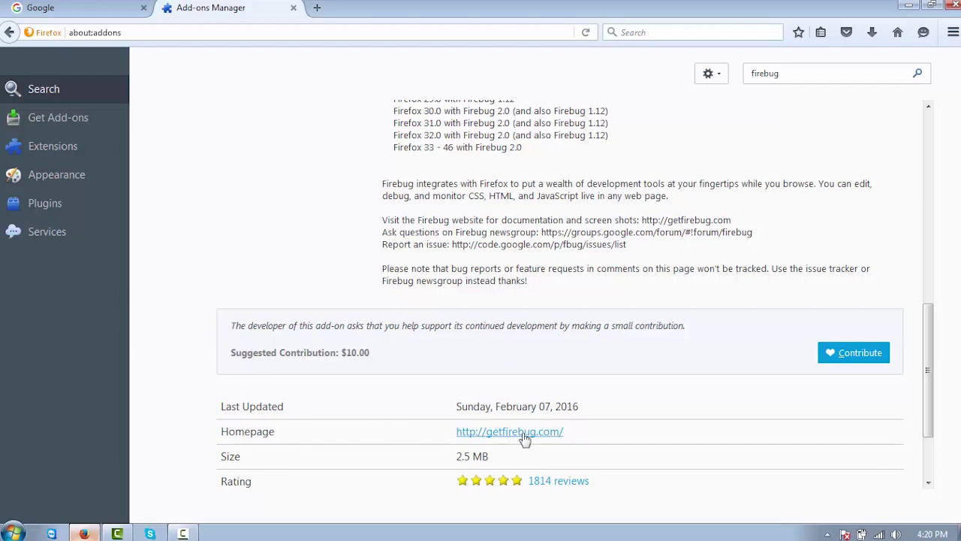
drag(930, 416, 929, 449)
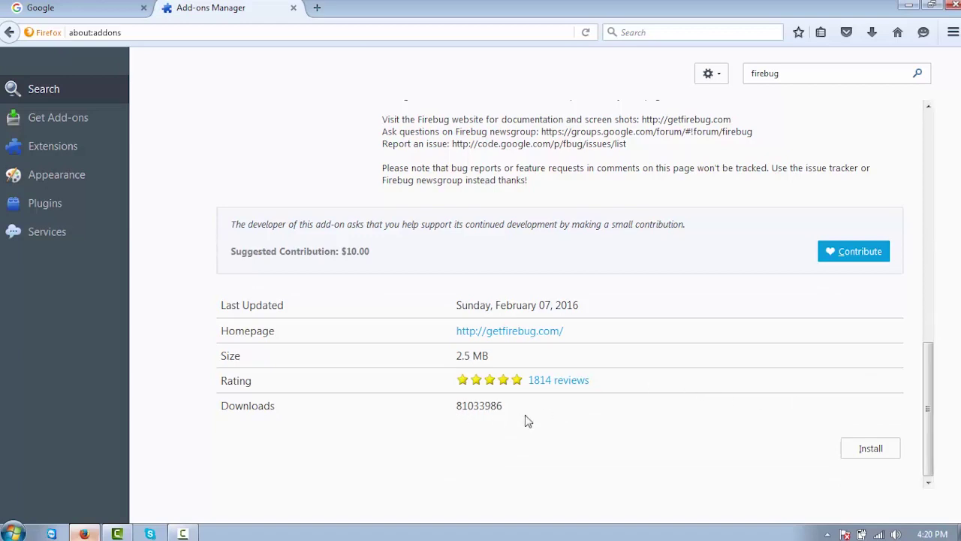
click(862, 455)
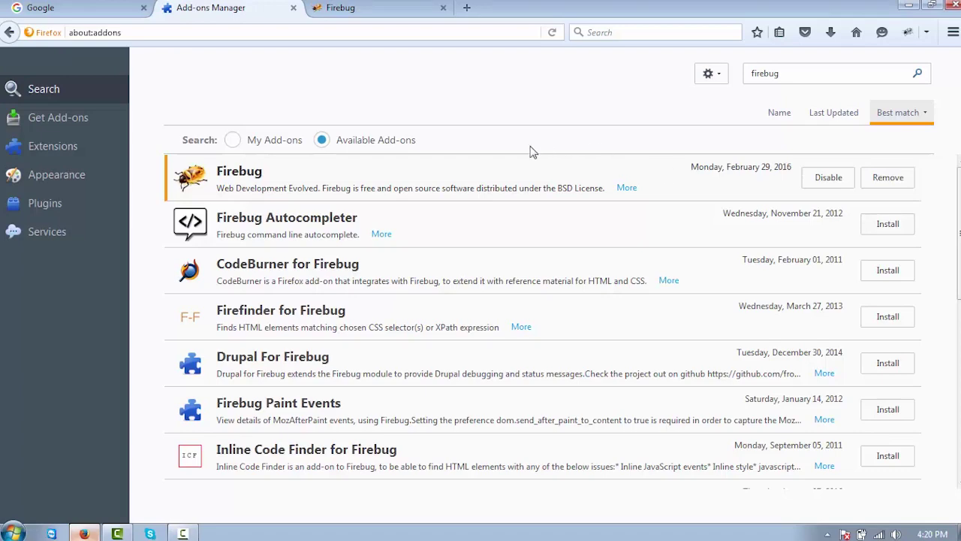
- Read through the release notes on the Firebug site's first-run page and open its "What is Firebug" page
click(384, 6)
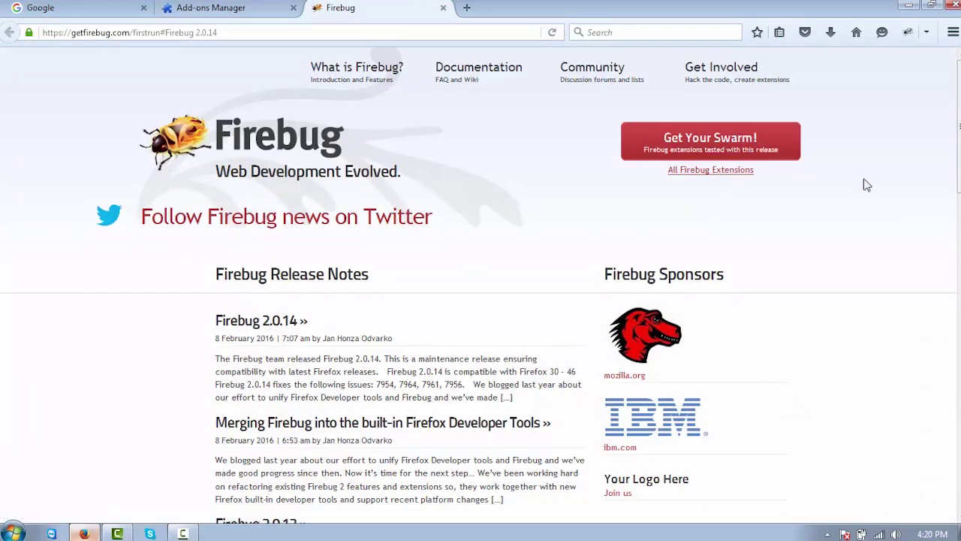
scroll(480, 285, down, 6)
scroll(480, 286, up, 2)
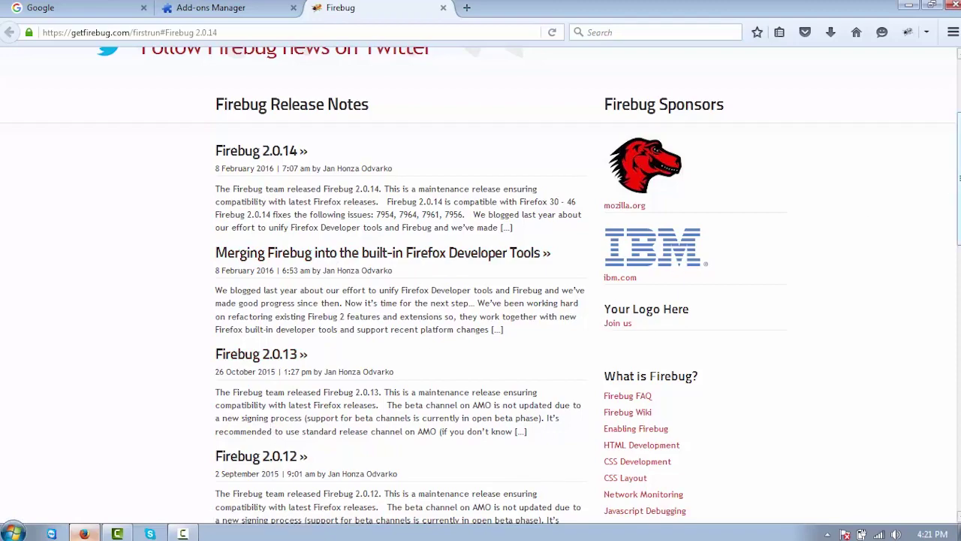
scroll(958, 194, down, 3)
scroll(957, 225, down, 12)
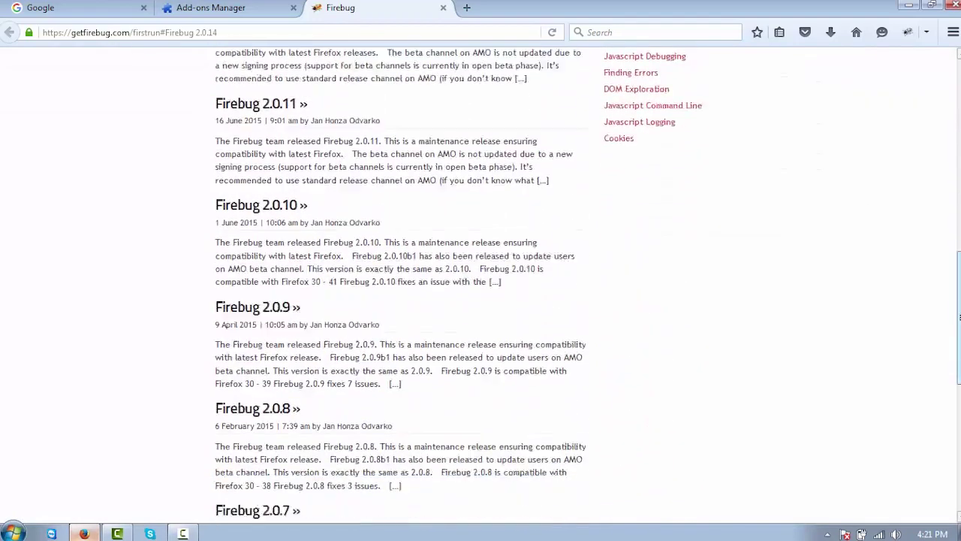
scroll(958, 300, down, 4)
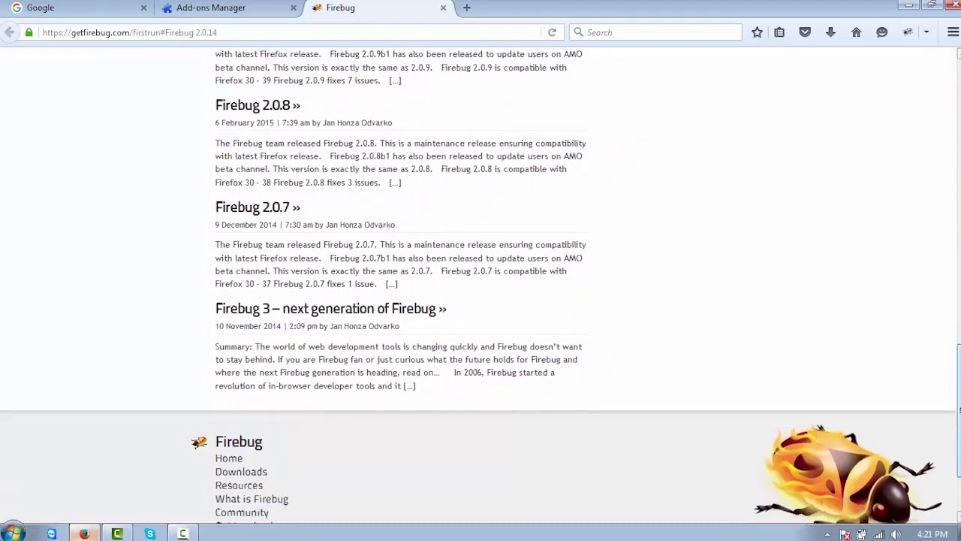
scroll(958, 338, down, 3)
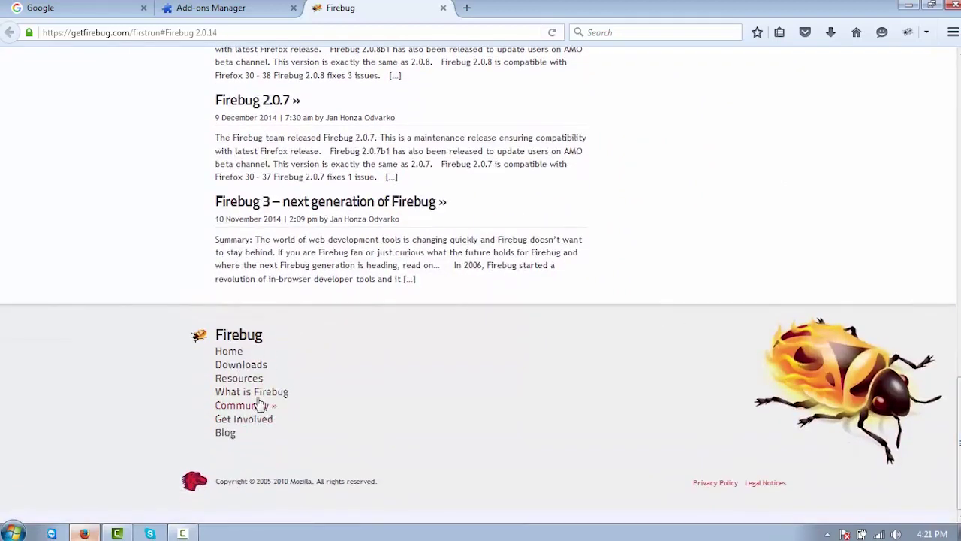
click(265, 396)
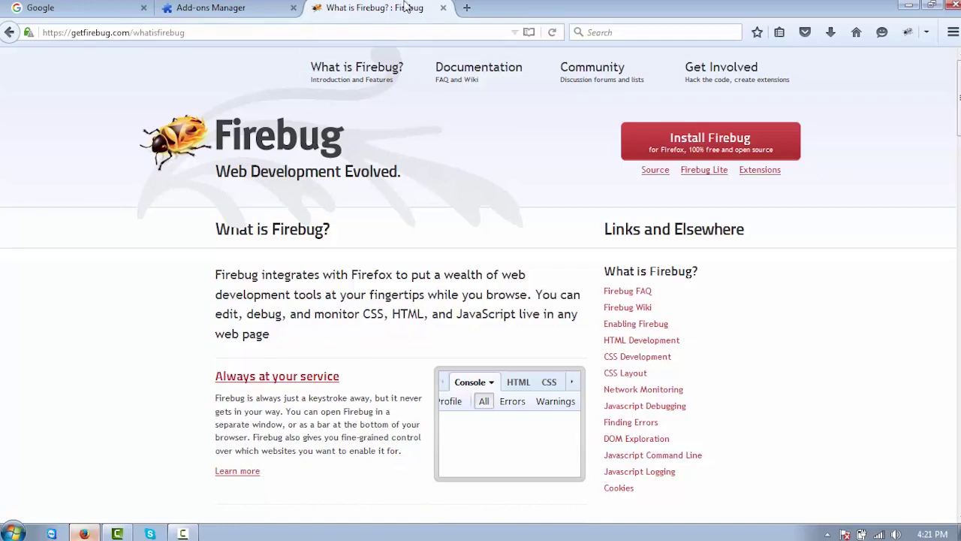
- Load social27.com in a new tab and close the "What is Firebug?" tab
click(467, 8)
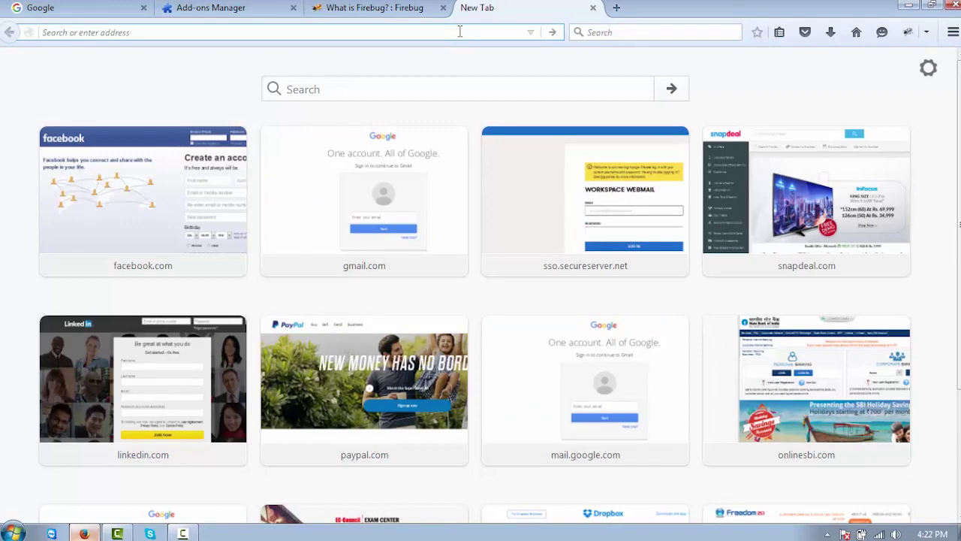
text(social27.com/)
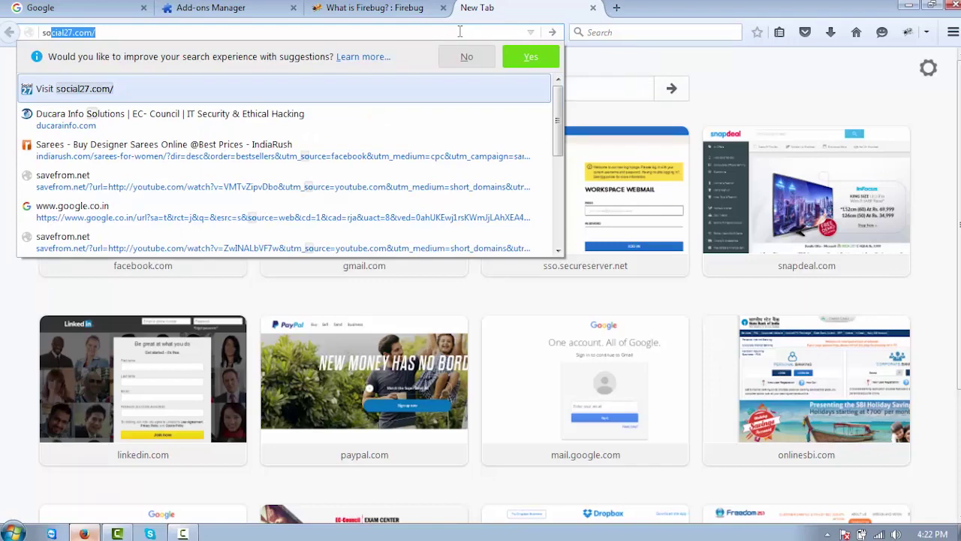
key(Return)
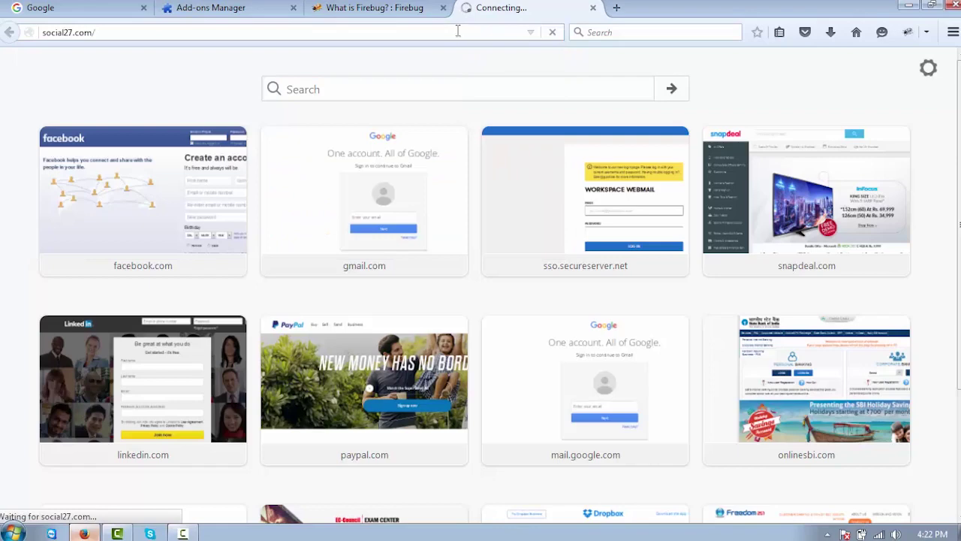
click(443, 8)
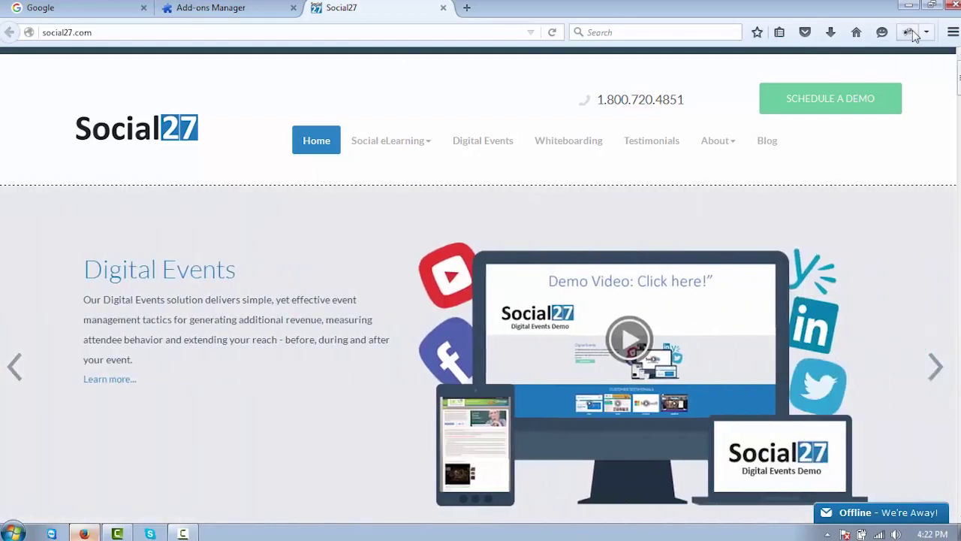
- Start Firebug on the Social27 page and enable its Console panel
click(910, 32)
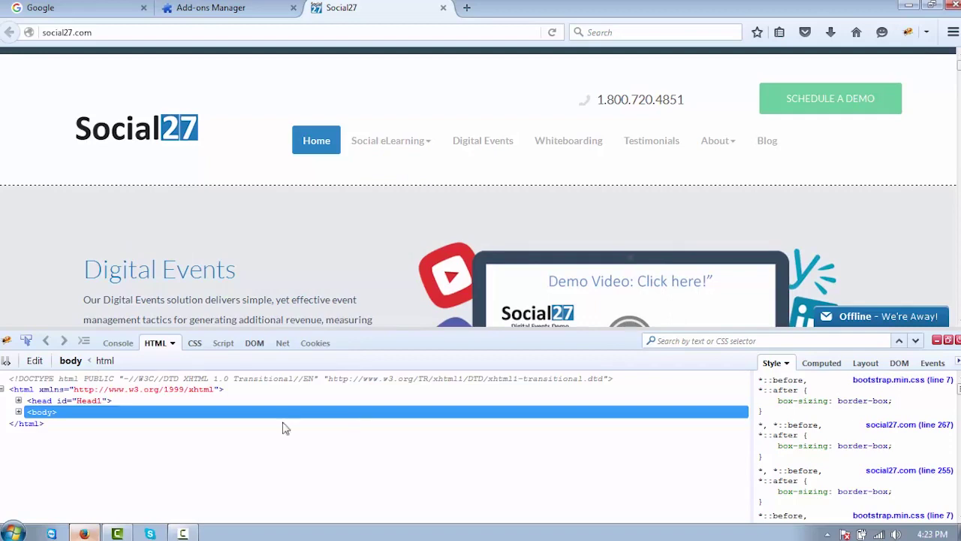
click(119, 347)
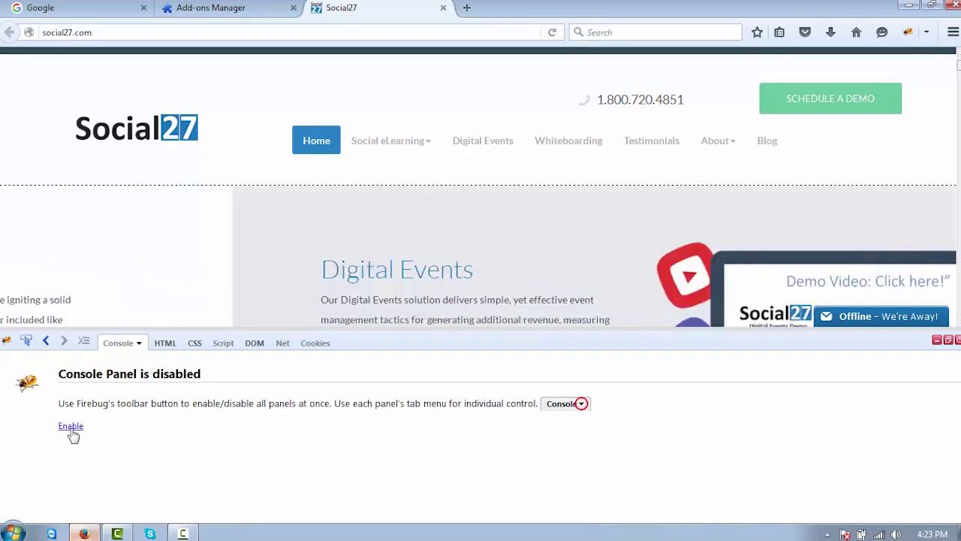
click(71, 432)
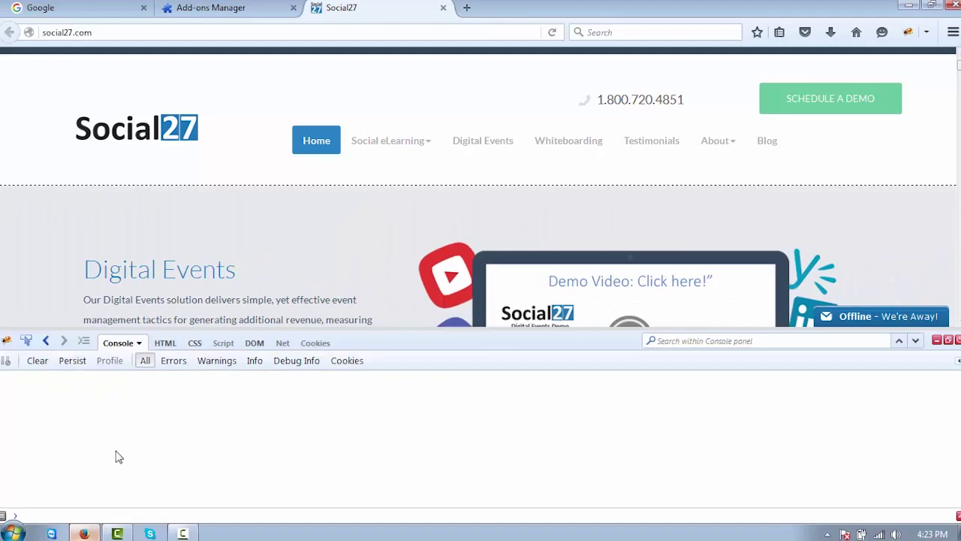
- Reload the page, follow the source link of the console's connection error and enable Firebug's Script panel
click(553, 36)
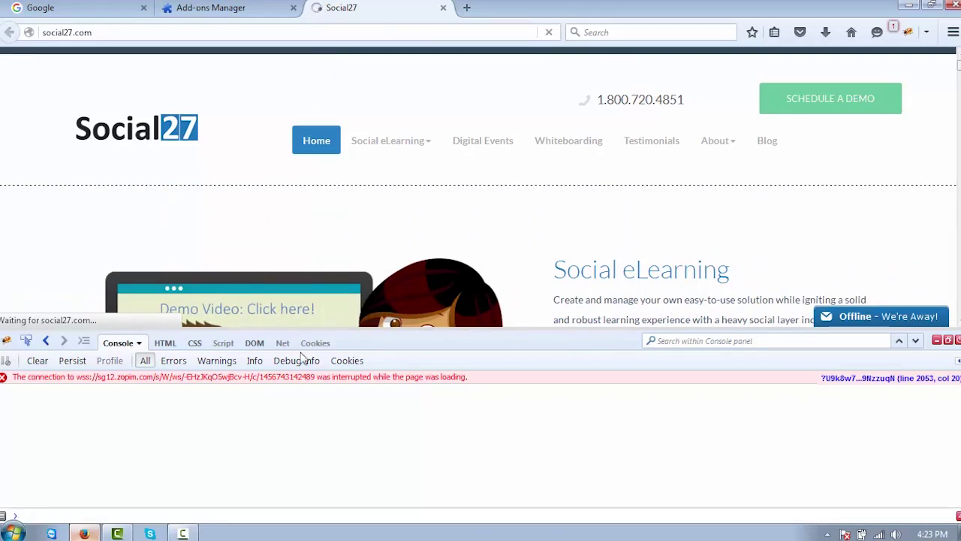
double_click(308, 378)
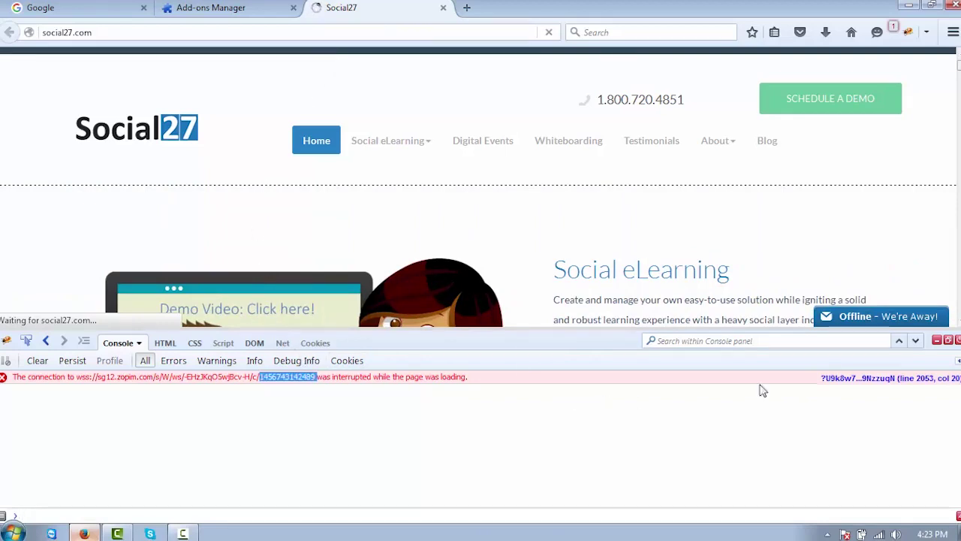
click(850, 380)
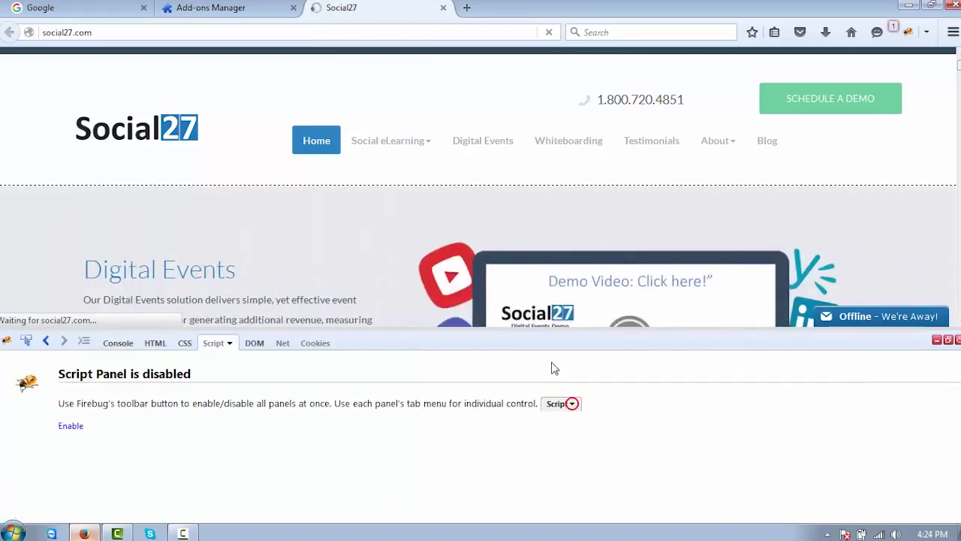
click(70, 426)
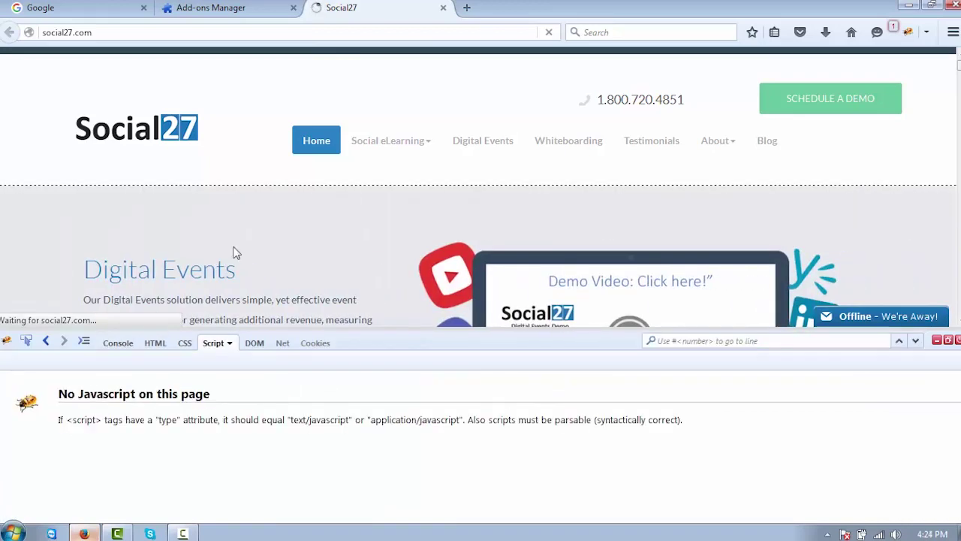
- Stop the current page load and reload social27.com with the Script panel enabled
click(516, 30)
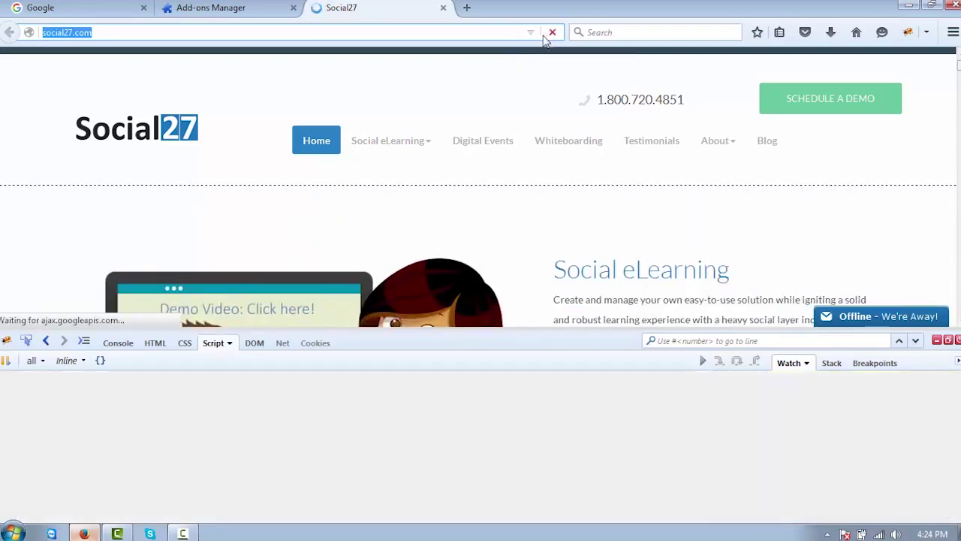
click(546, 37)
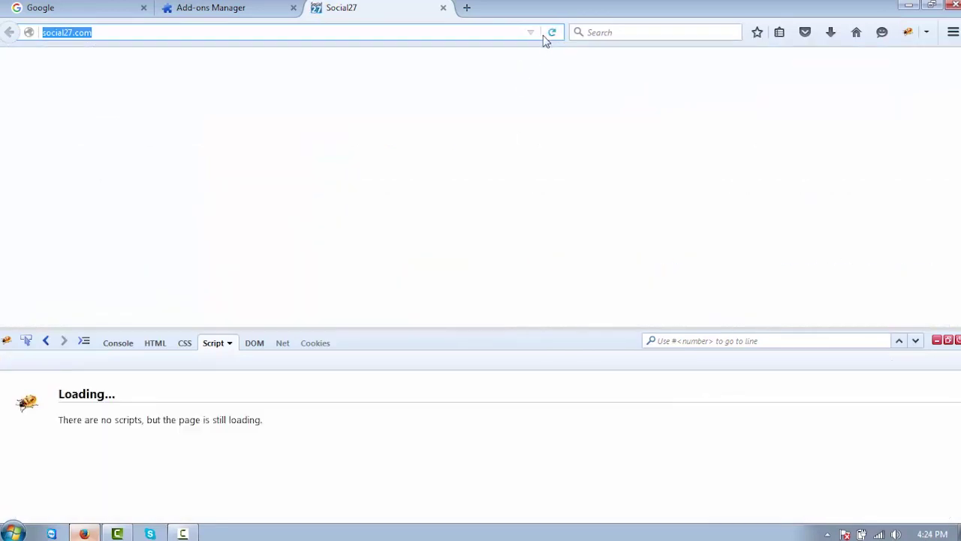
click(549, 35)
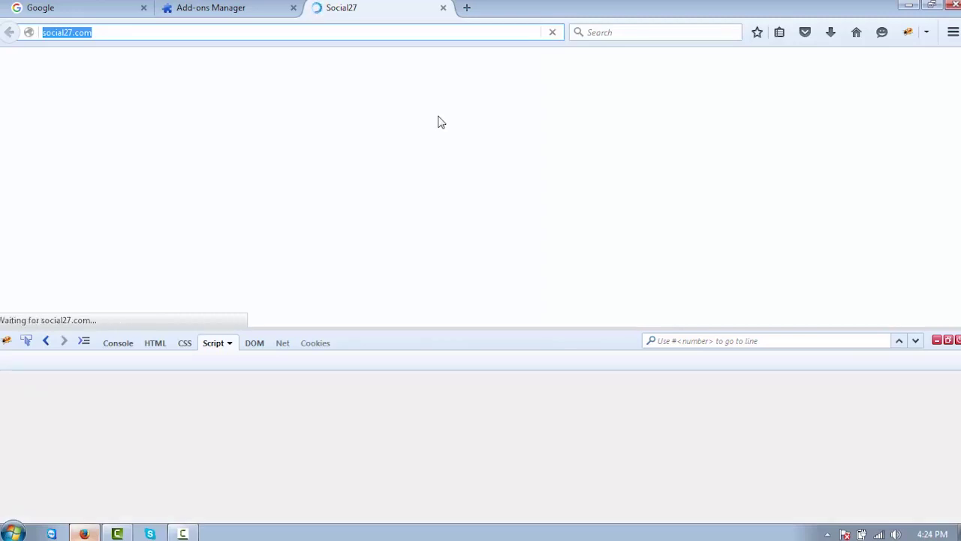
- Examine the headers of the GetTweets POST request in an enlarged Firebug console, and filter the console to errors only
click(118, 344)
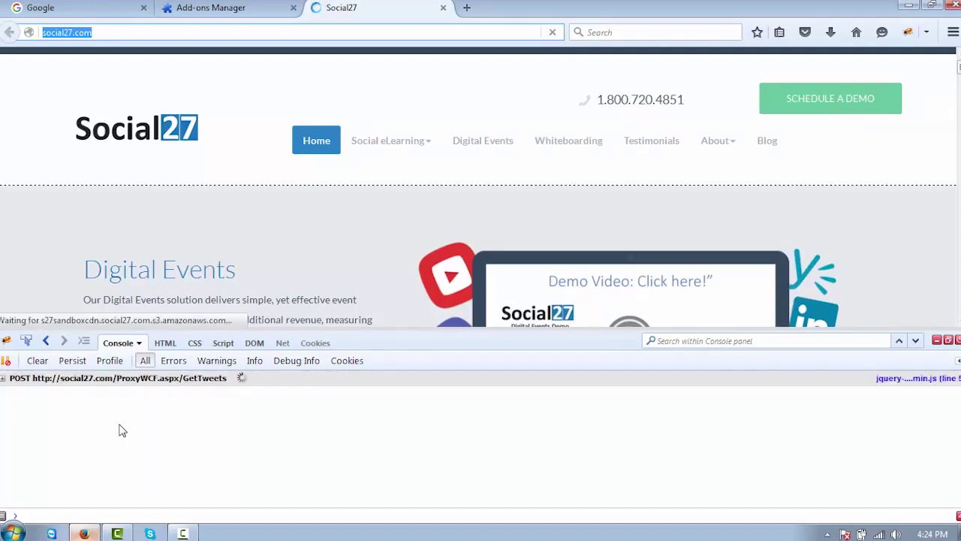
click(4, 385)
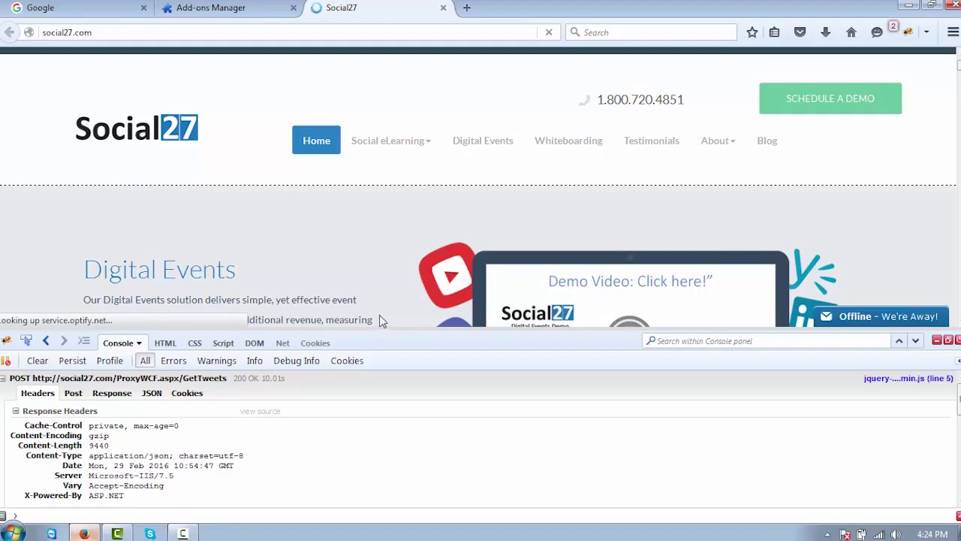
drag(382, 328, 400, 211)
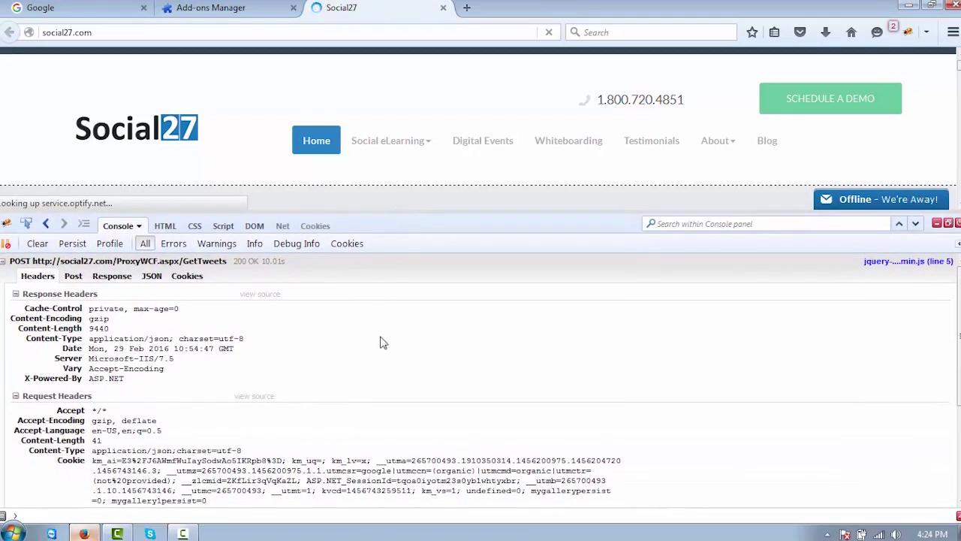
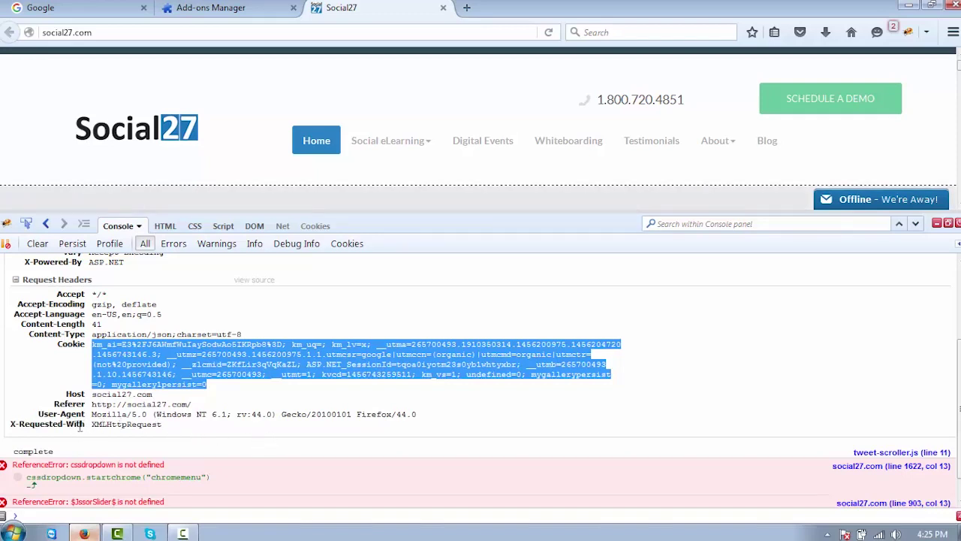
click(234, 440)
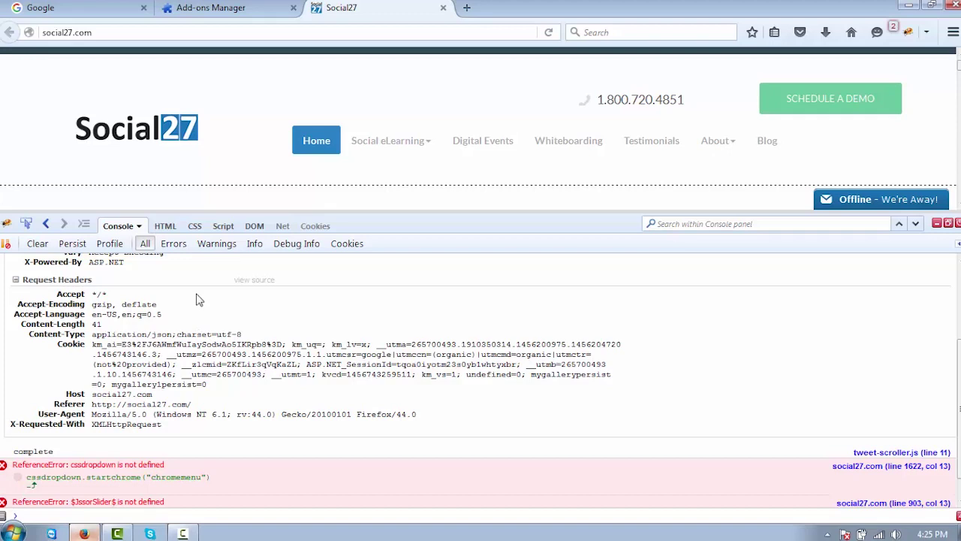
click(179, 249)
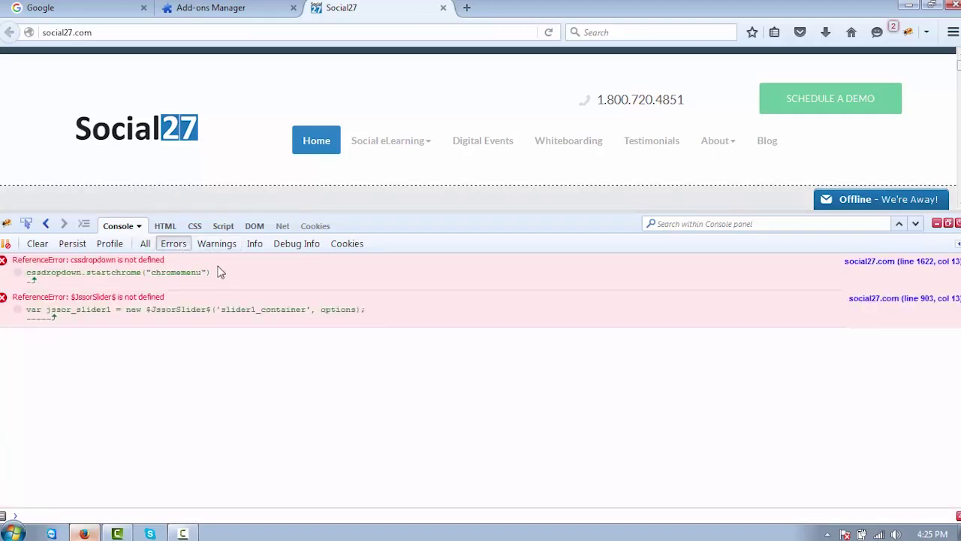
- Check the console with the Warnings, Info, Debug Info and Cookies filters in turn, and restore the display of all messages
click(215, 244)
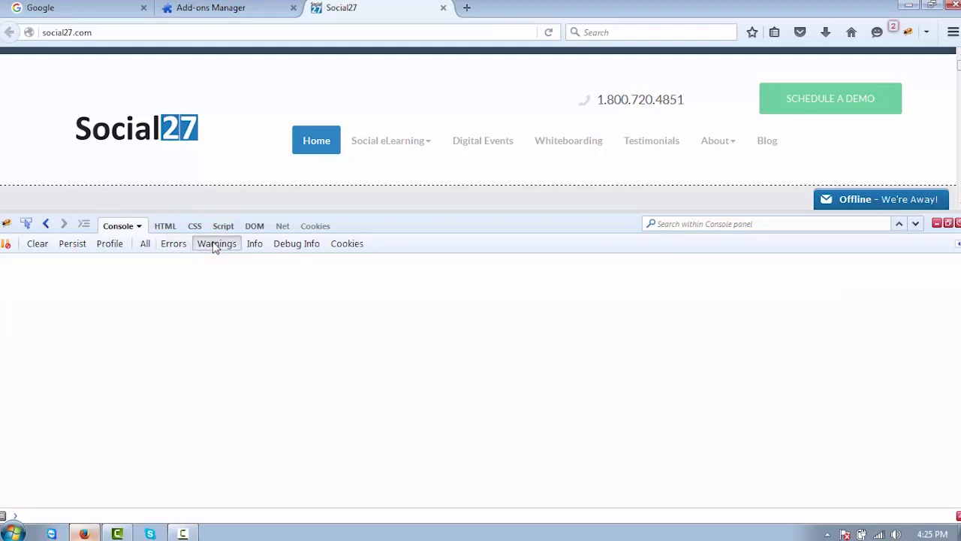
click(254, 250)
click(286, 252)
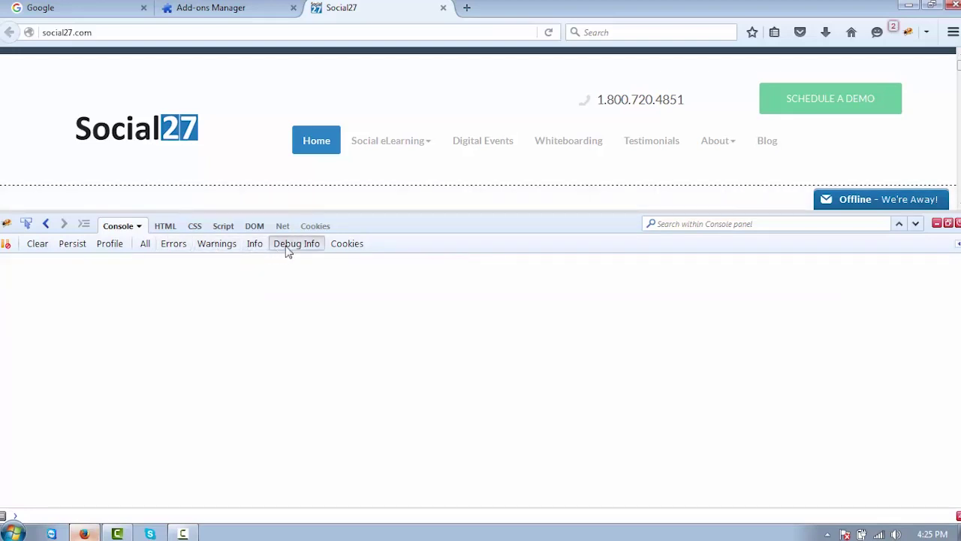
click(343, 249)
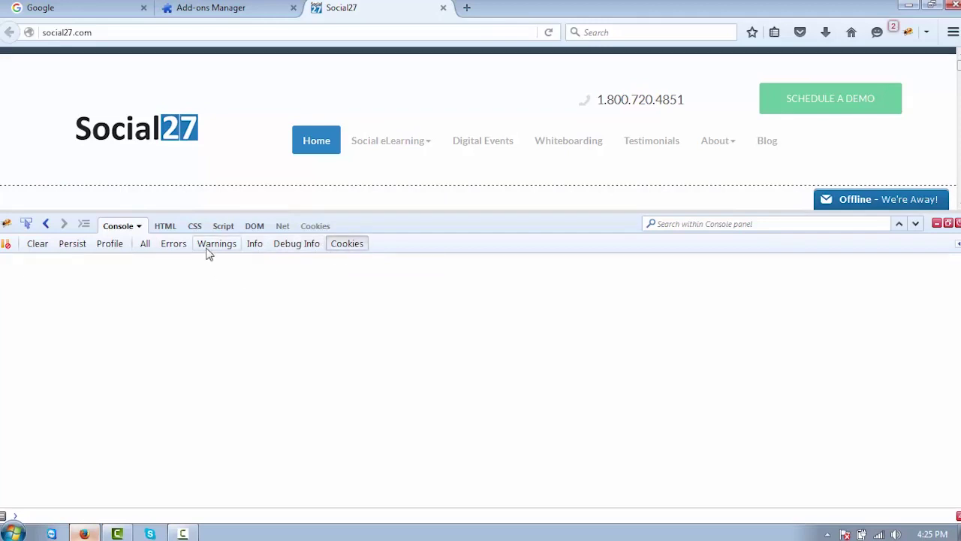
click(145, 247)
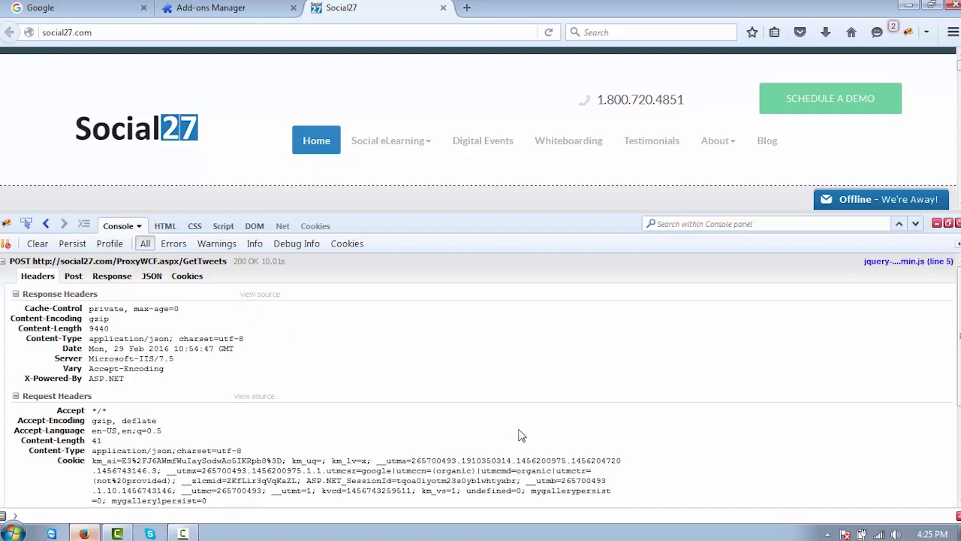
- Review the full list of console messages and clear the console
scroll(480, 383, down, 5)
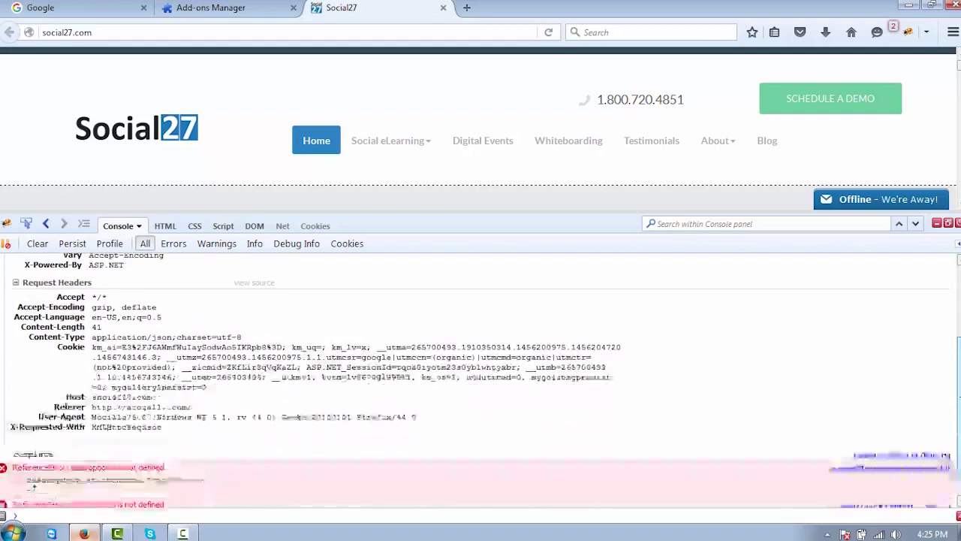
scroll(481, 383, up, 5)
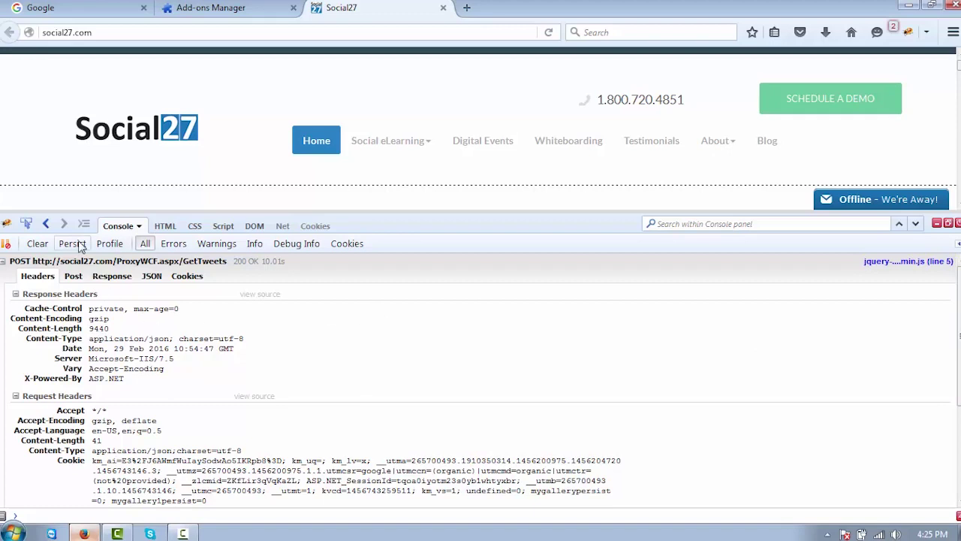
click(38, 244)
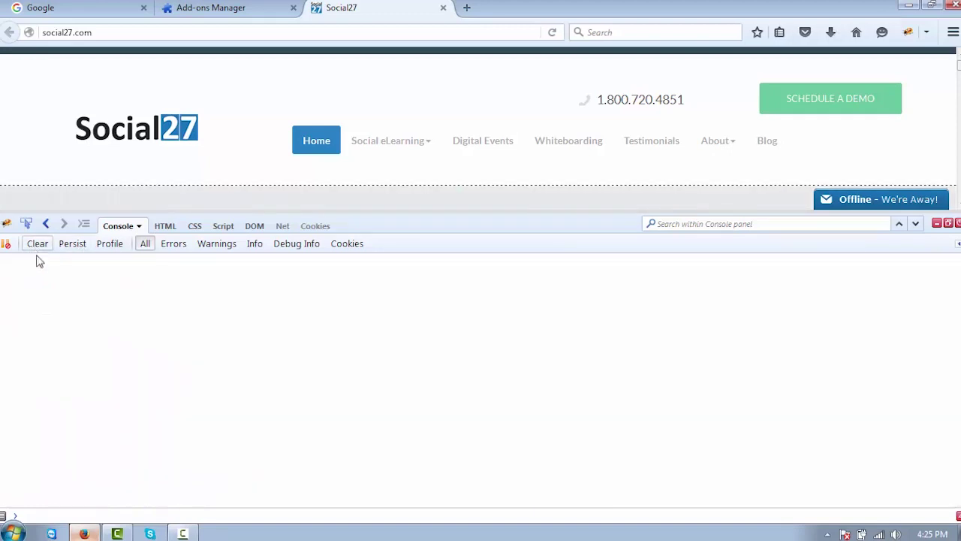
- Expand the page's head element in Firebug's HTML view and widen the adjoining style pane
click(165, 226)
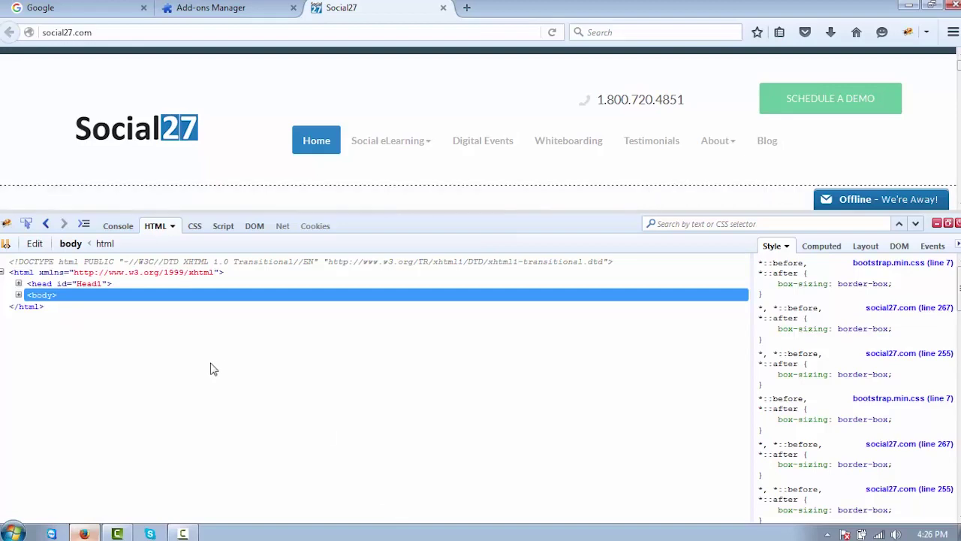
click(18, 284)
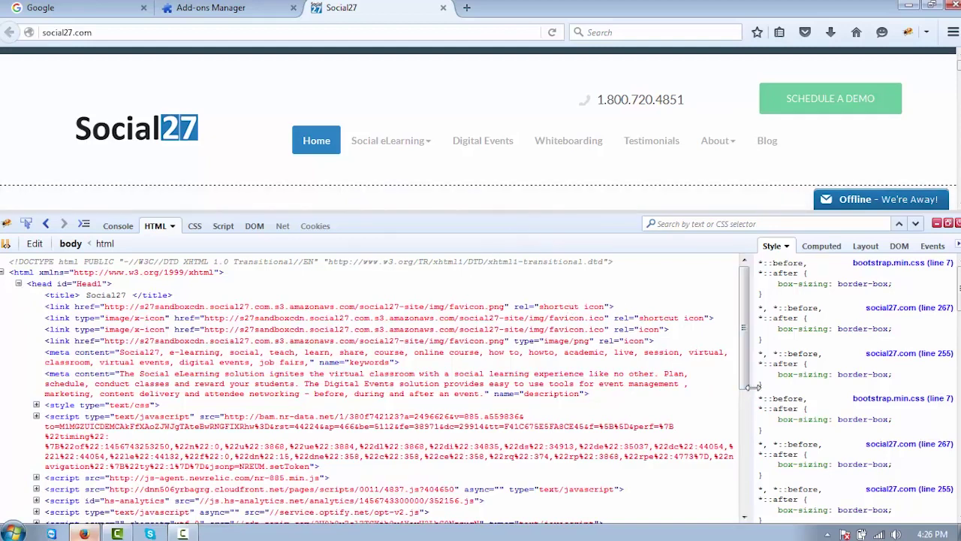
drag(753, 387, 653, 339)
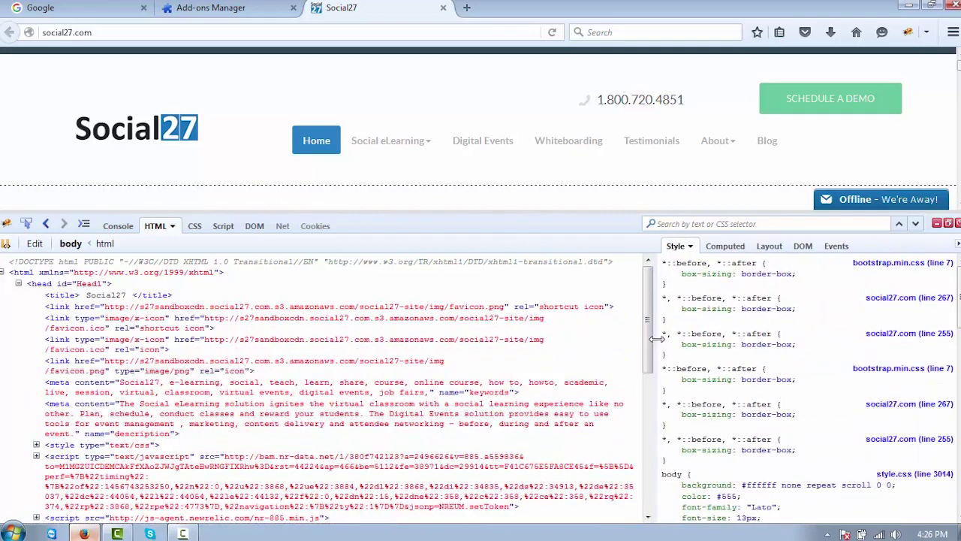
- Examine the computed text, background, box model and other styles of the body element
click(729, 248)
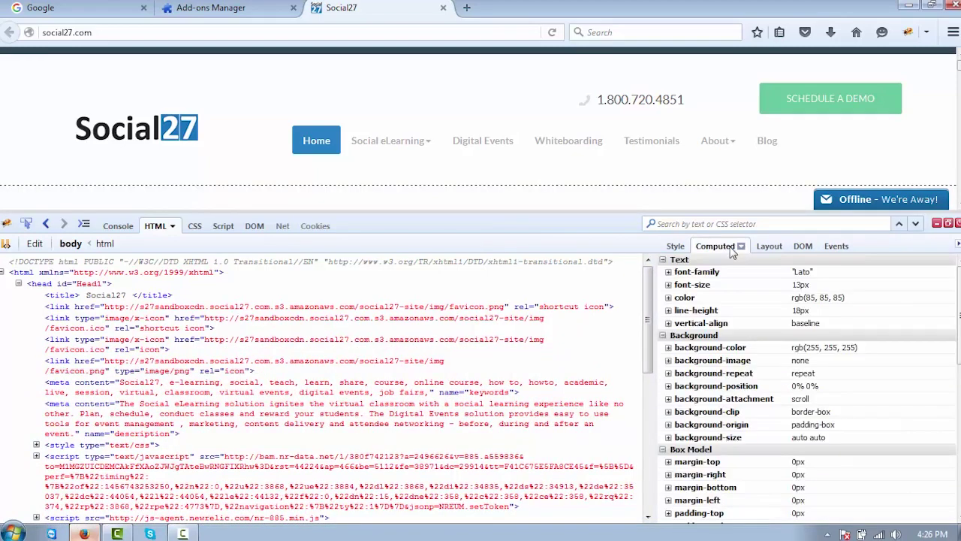
scroll(845, 340, down, 5)
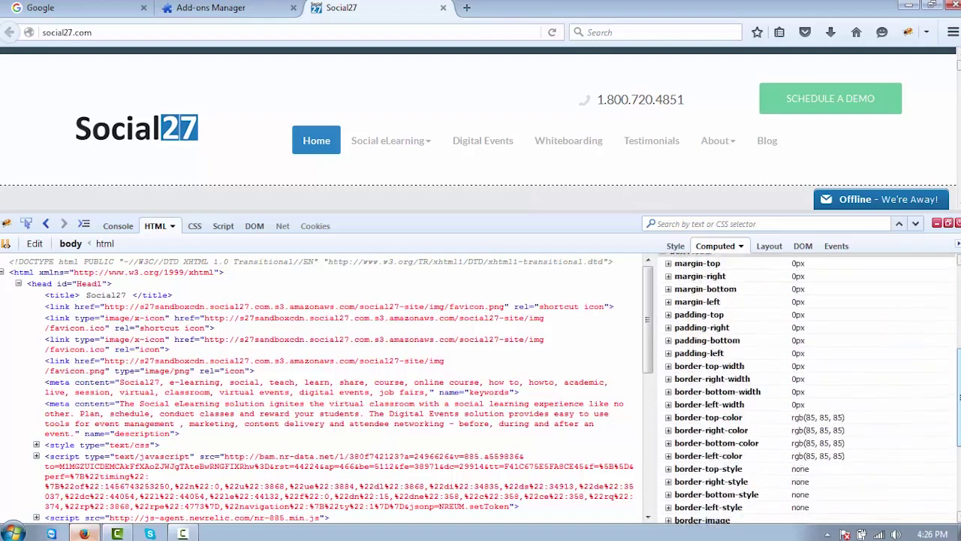
scroll(810, 388, down, 3)
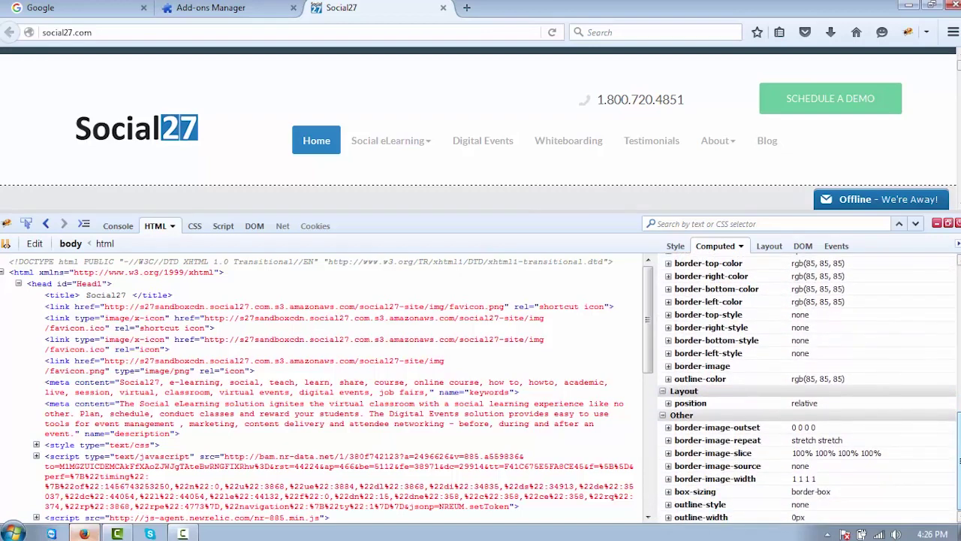
scroll(810, 388, up, 6)
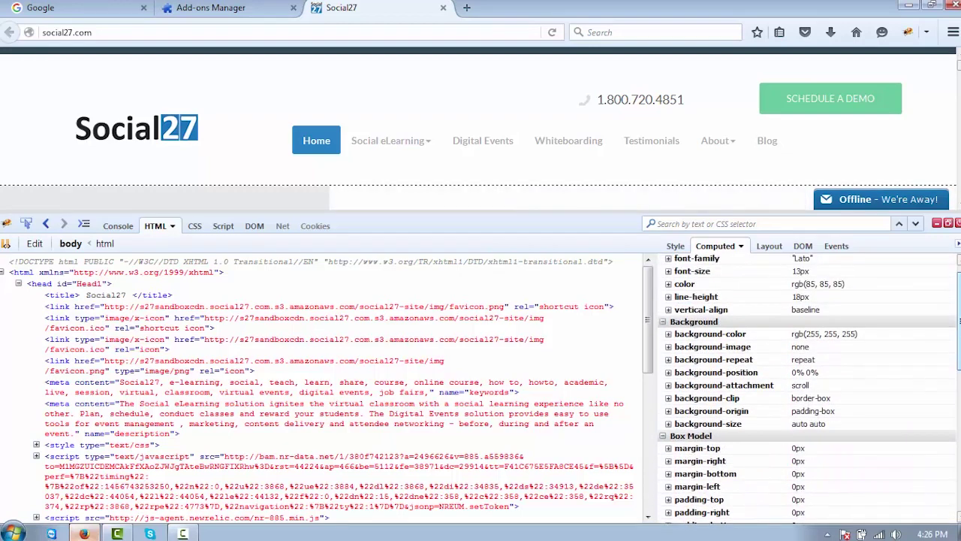
- View the body element's layout box model, DOM properties and event listeners
click(770, 246)
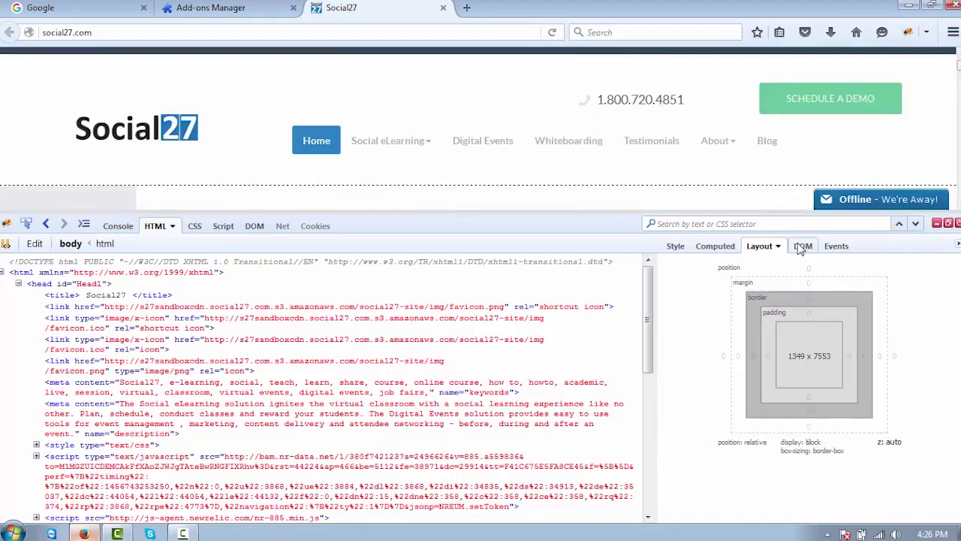
click(801, 247)
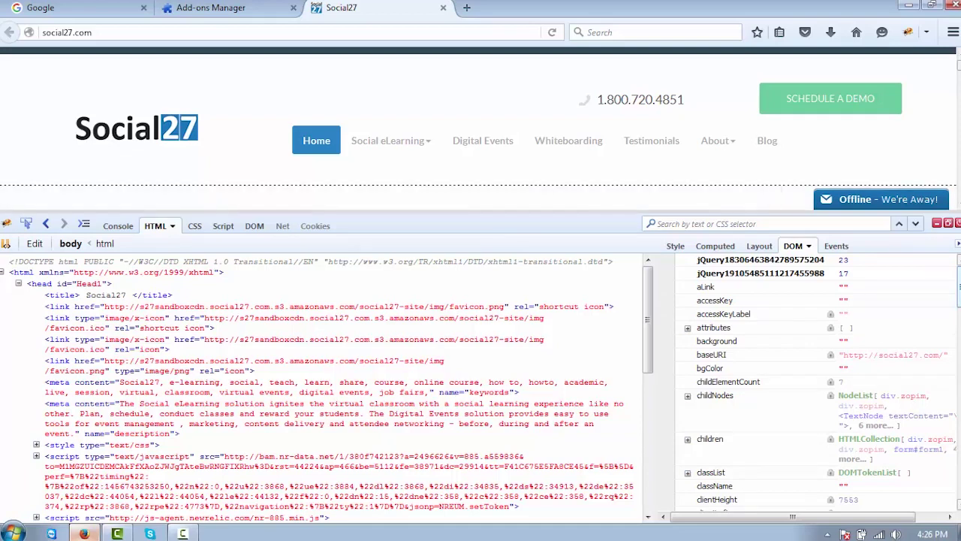
click(834, 250)
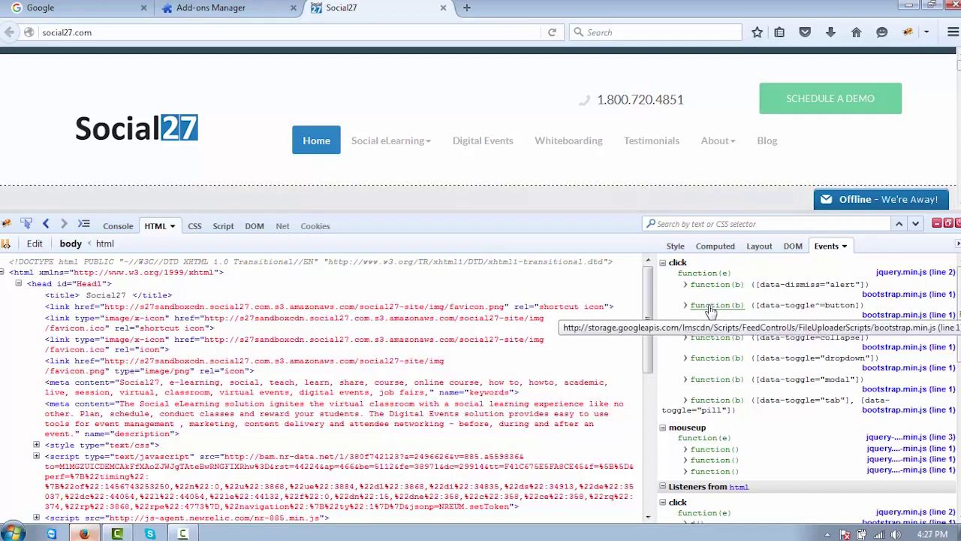
- Return to the body element's DOM properties and expand attributes along with its __proto__ entry
click(793, 248)
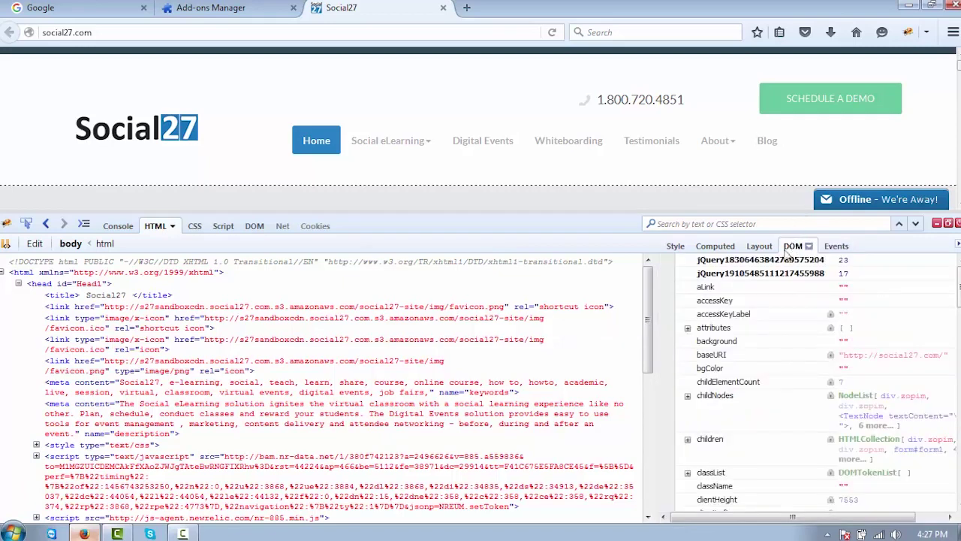
click(688, 328)
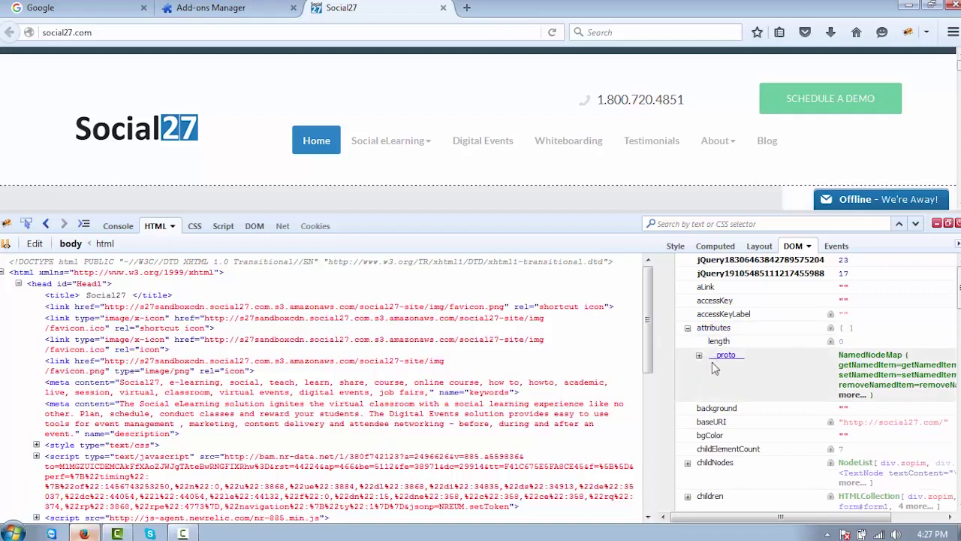
click(699, 355)
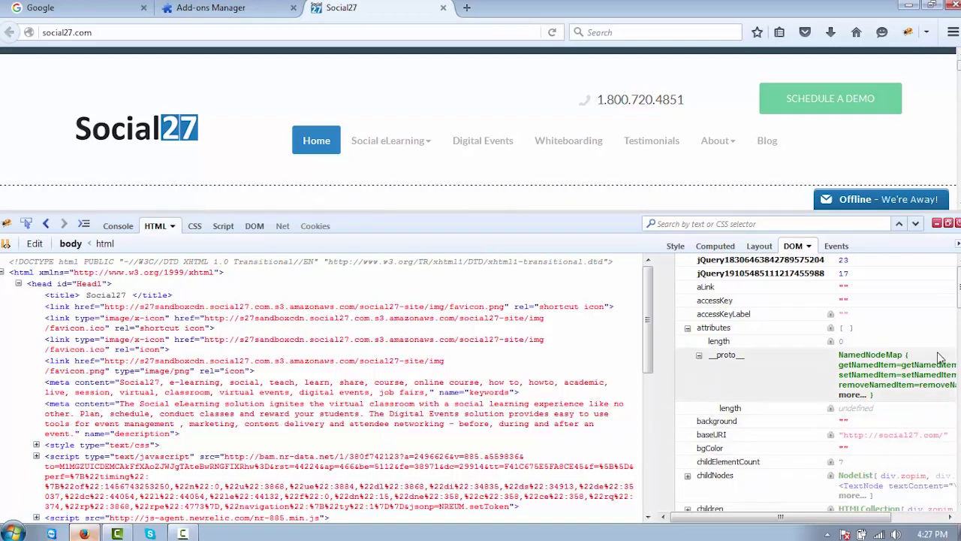
- Expand the body's childNodes, its item 0 and that item's own childNodes in the DOM properties
scroll(923, 448, down, 2)
scroll(818, 383, down, 3)
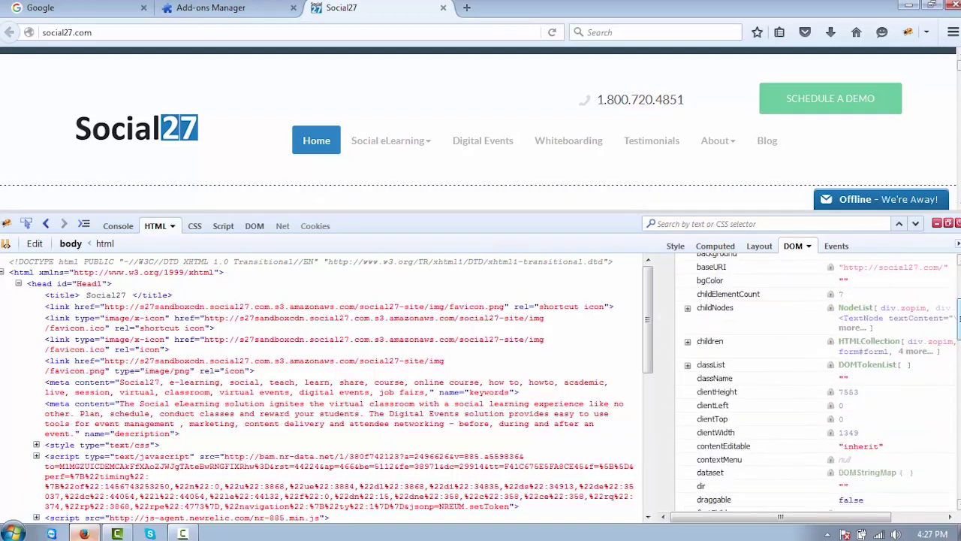
scroll(826, 375, down, 1)
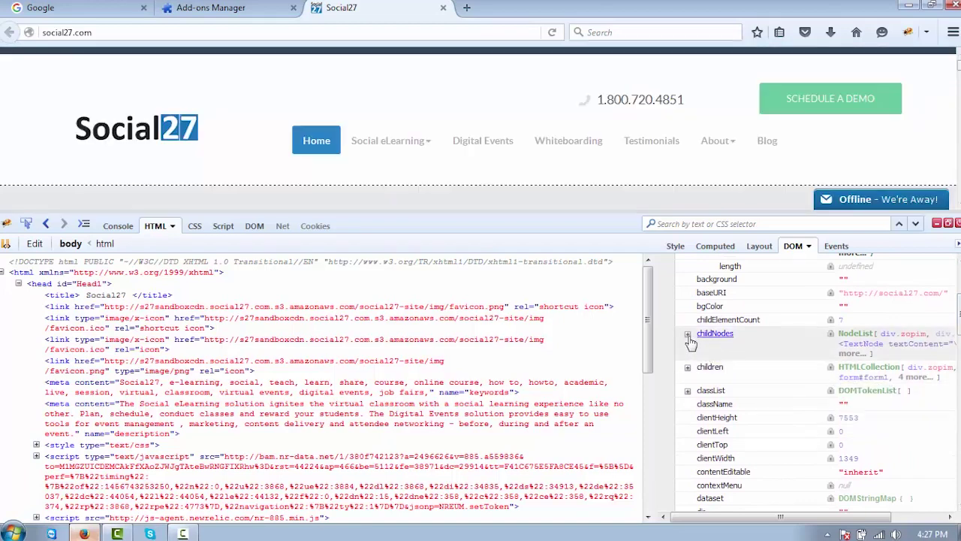
click(688, 335)
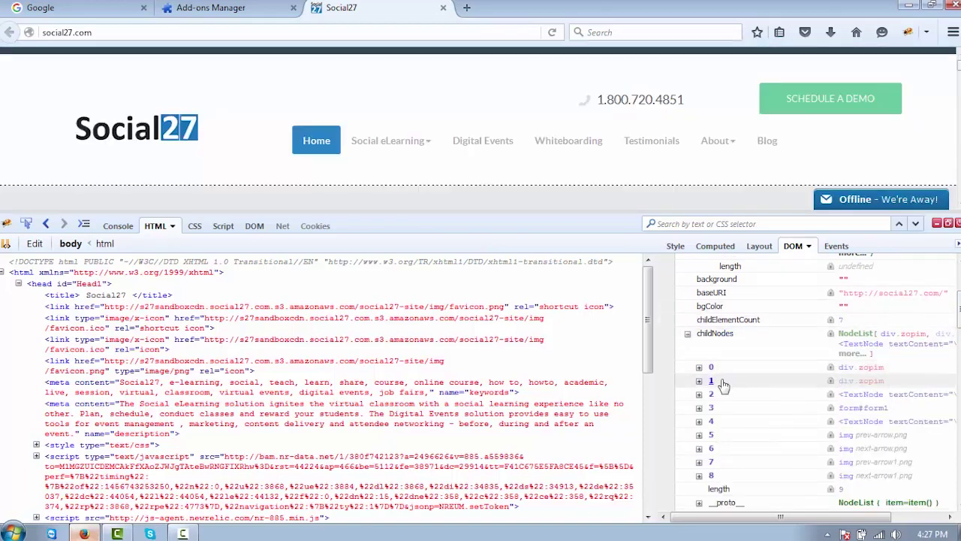
click(699, 367)
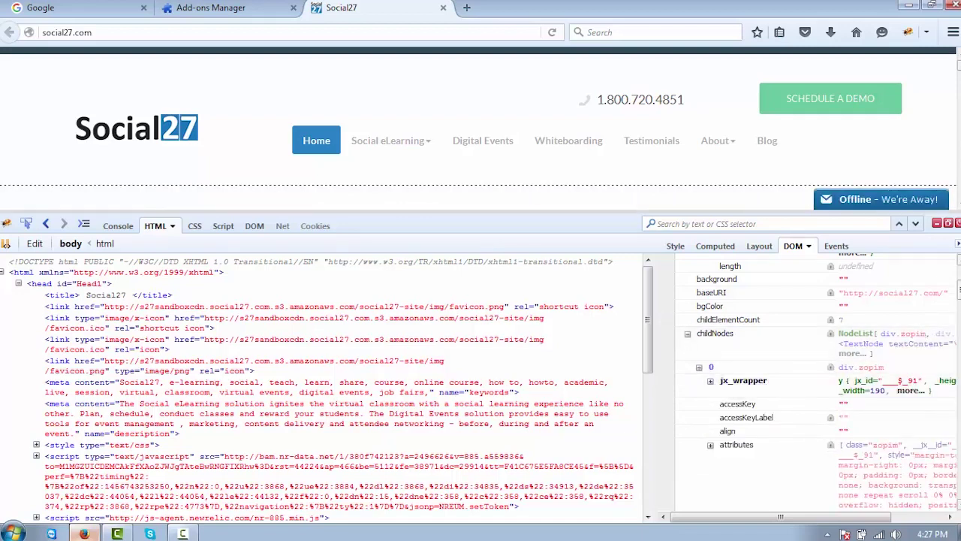
scroll(727, 373, down, 5)
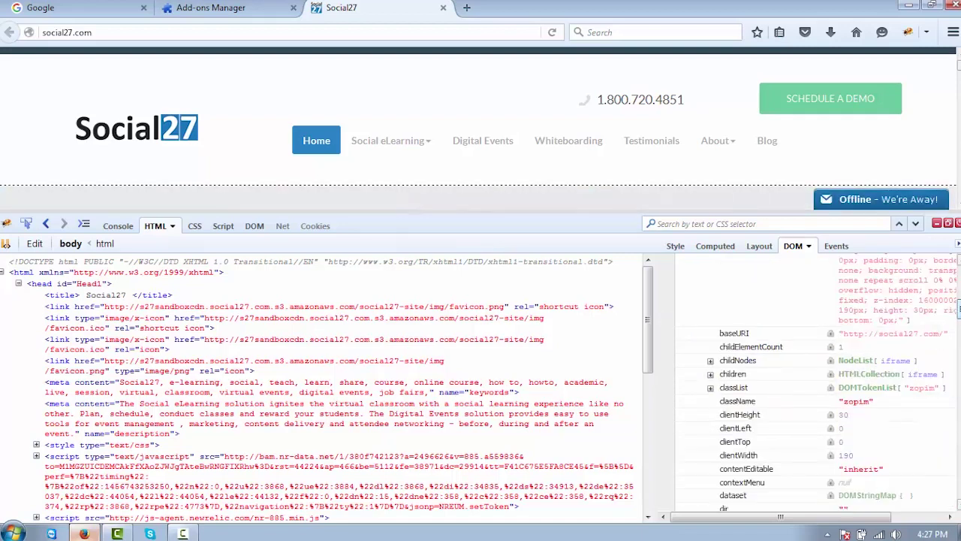
click(710, 362)
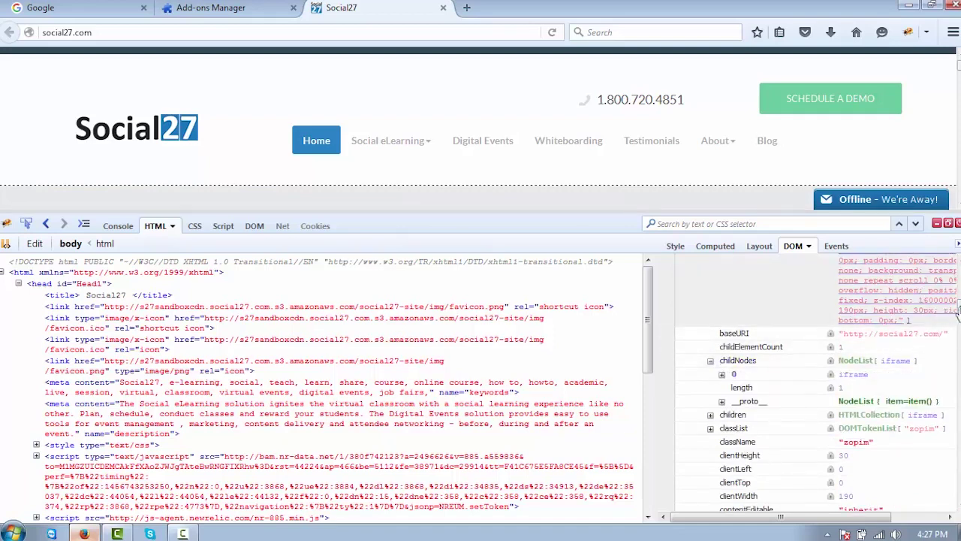
- Look through the remaining properties of child node 0 and expand the body's itemType property
scroll(925, 303, up, 2)
scroll(834, 381, down, 2)
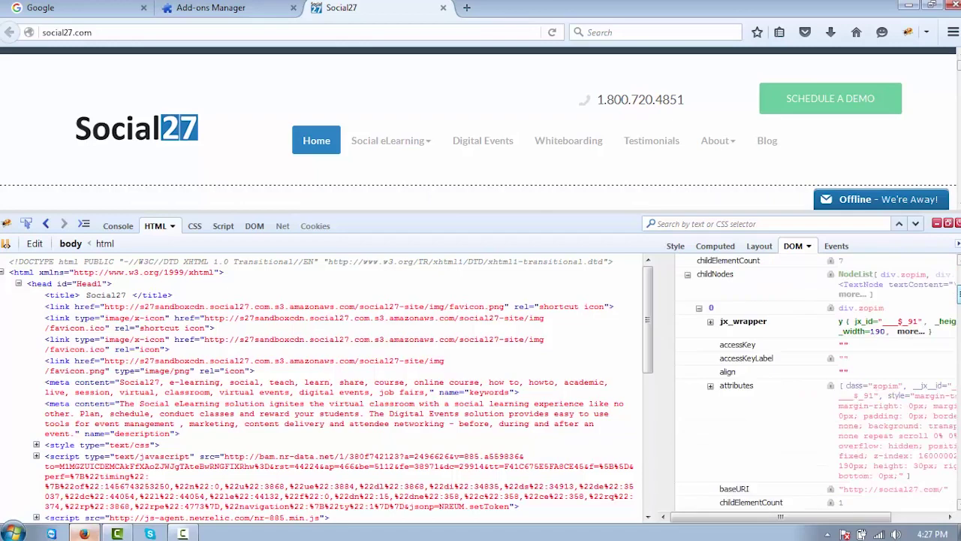
scroll(819, 383, down, 10)
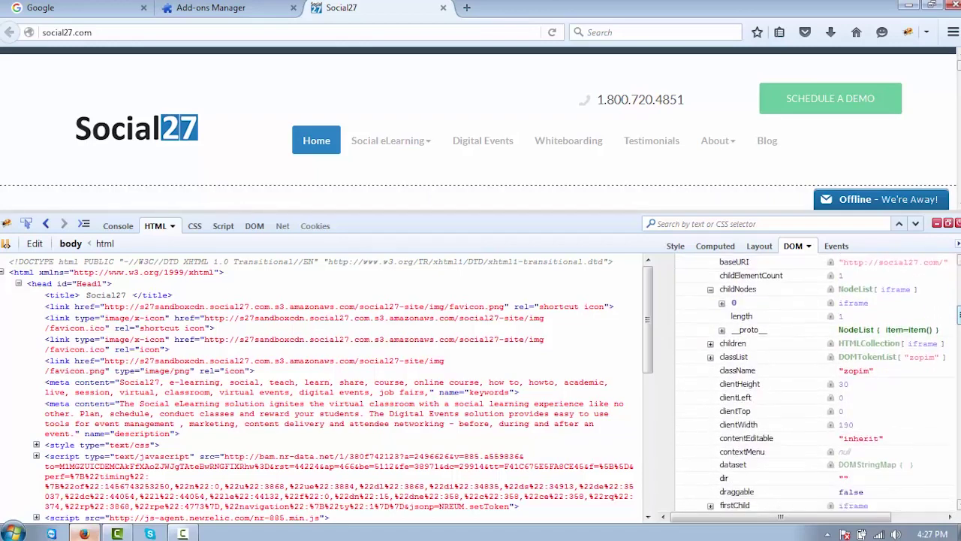
scroll(819, 383, down, 10)
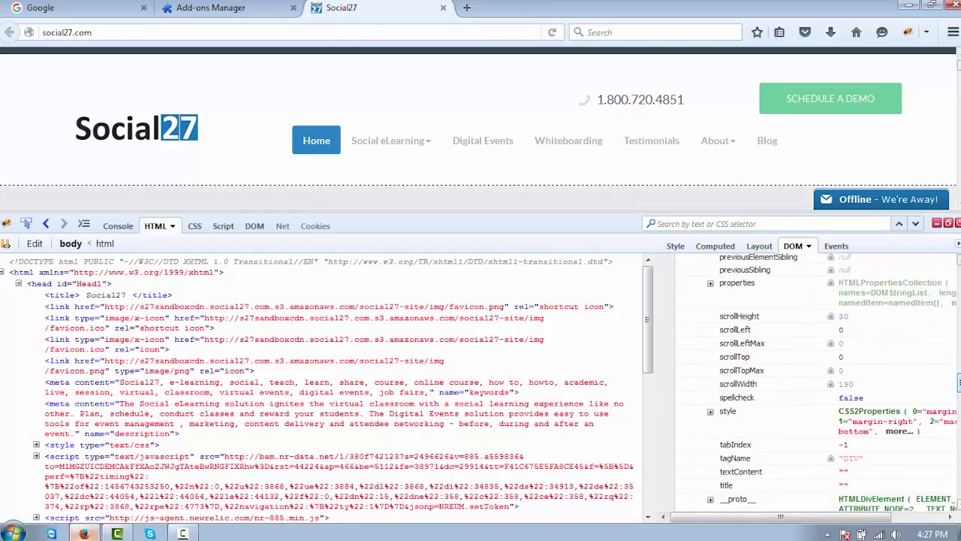
scroll(819, 383, down, 10)
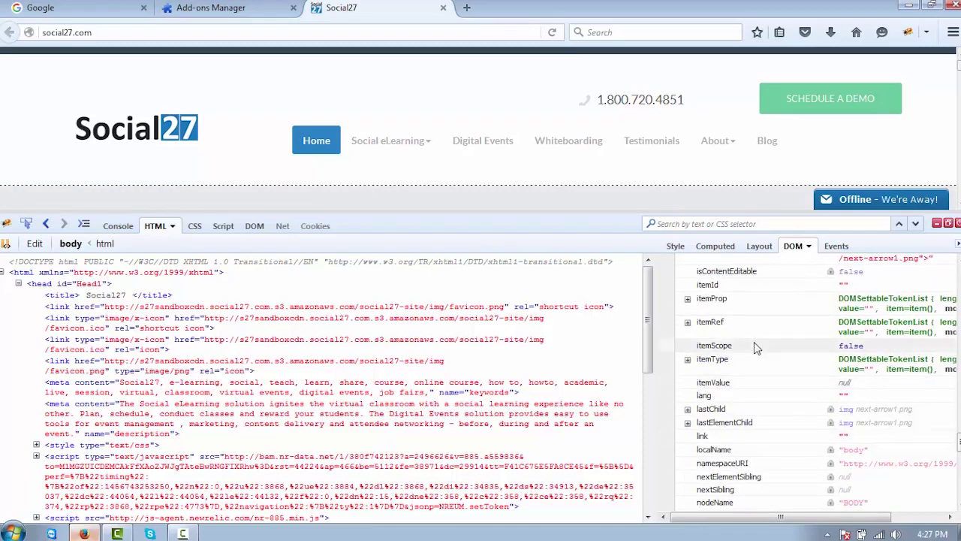
click(687, 361)
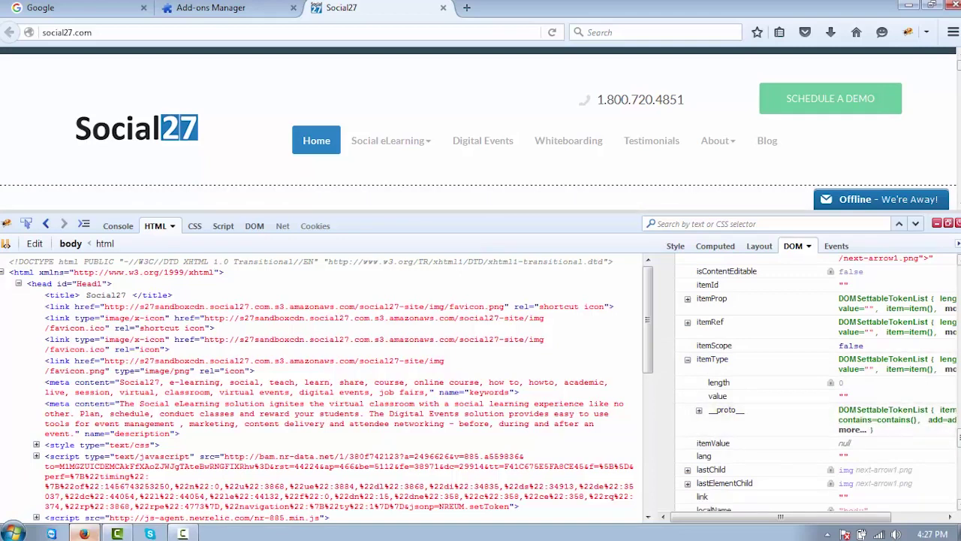
- Expand the body's ownerDocument property and open its social27.com document object in the main DOM view
scroll(815, 383, down, 8)
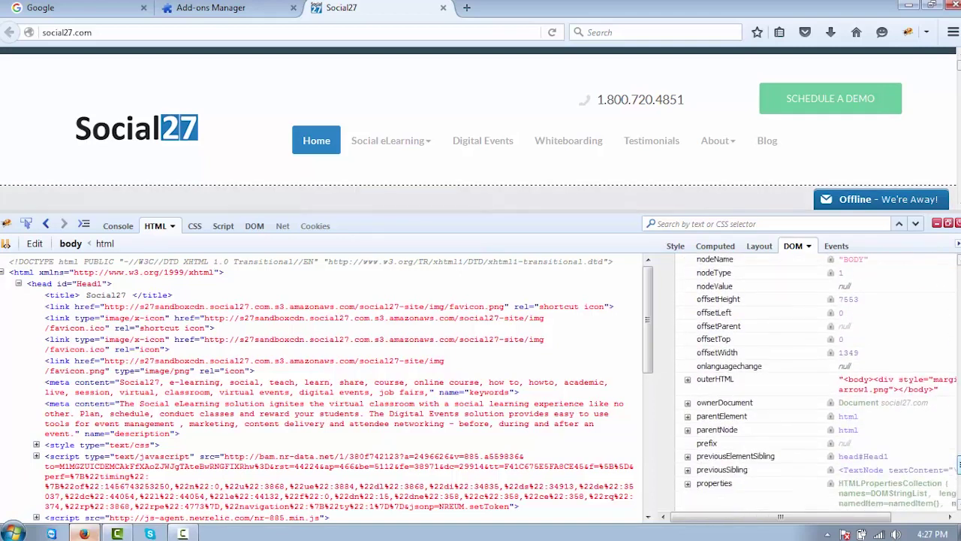
scroll(815, 383, up, 1)
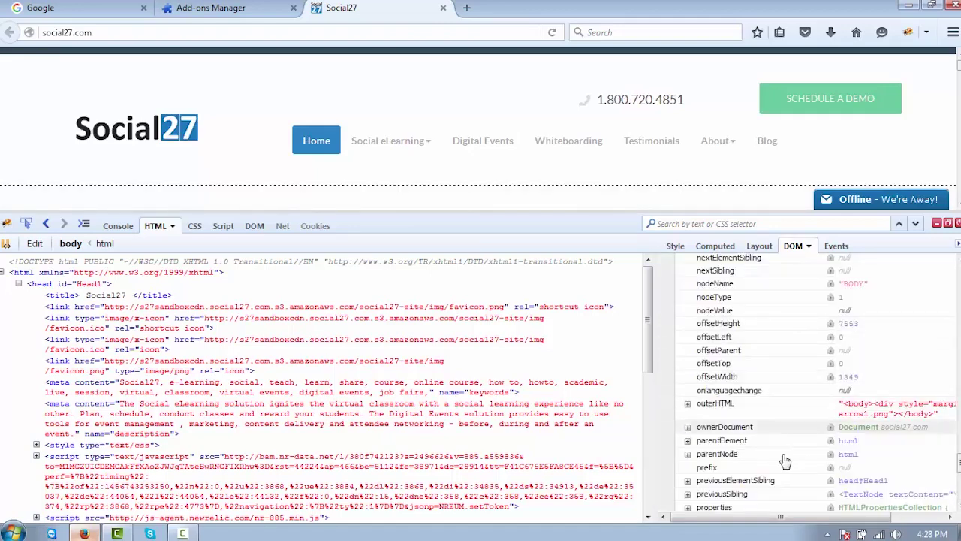
click(688, 427)
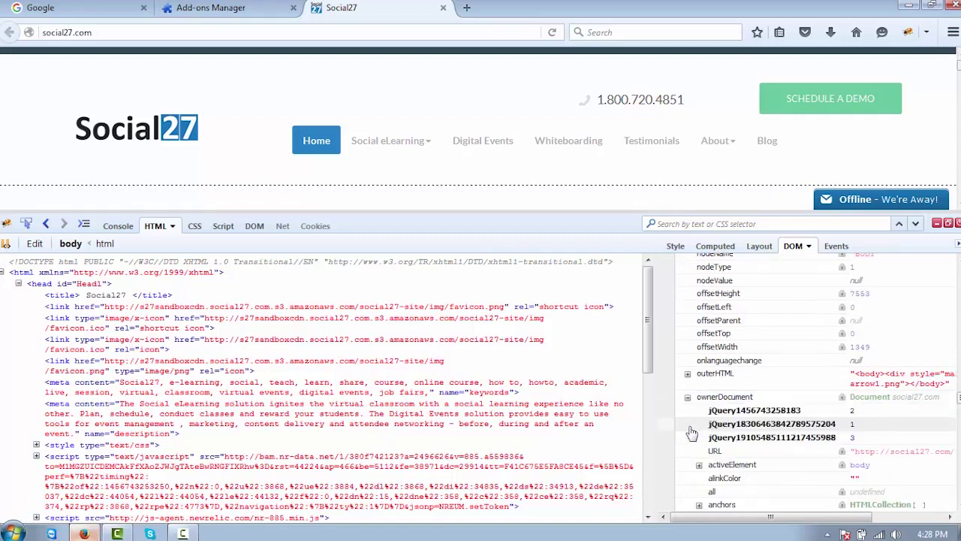
click(864, 399)
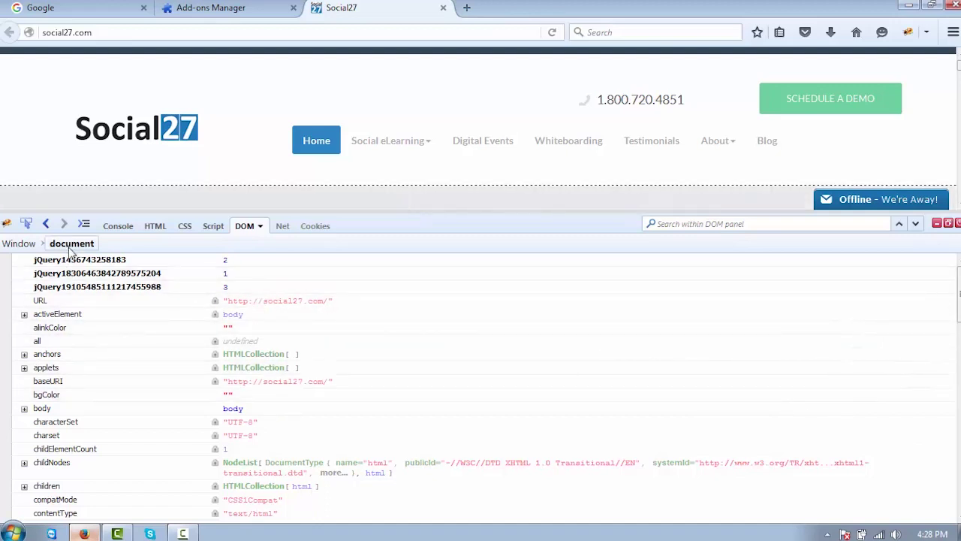
- Show the top-level Window object in the DOM view and look through its properties and Sys functions
click(21, 250)
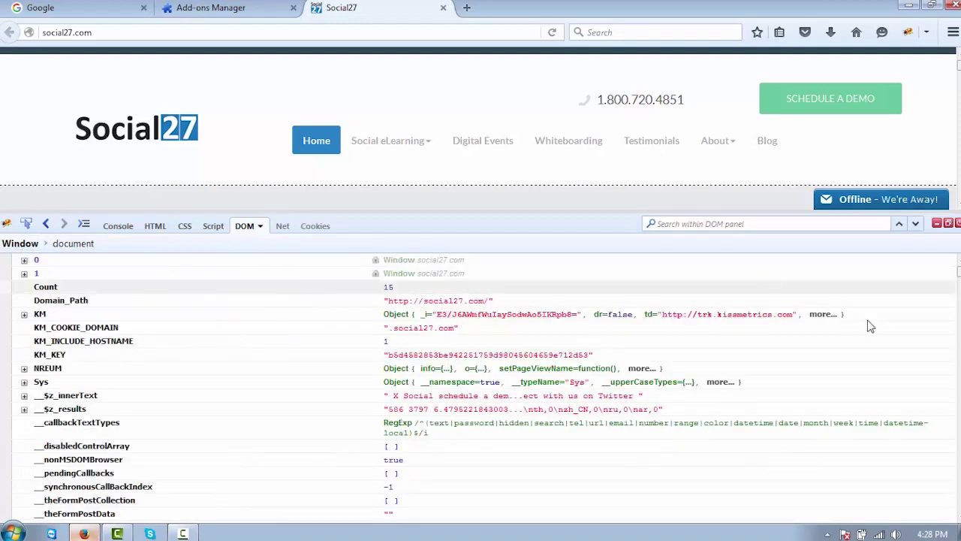
scroll(480, 387, down, 6)
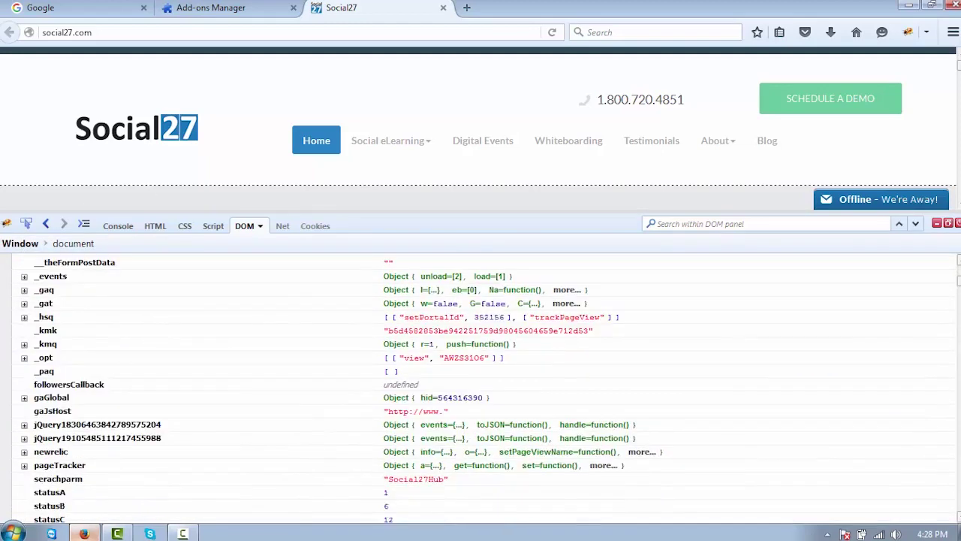
scroll(480, 386, down, 15)
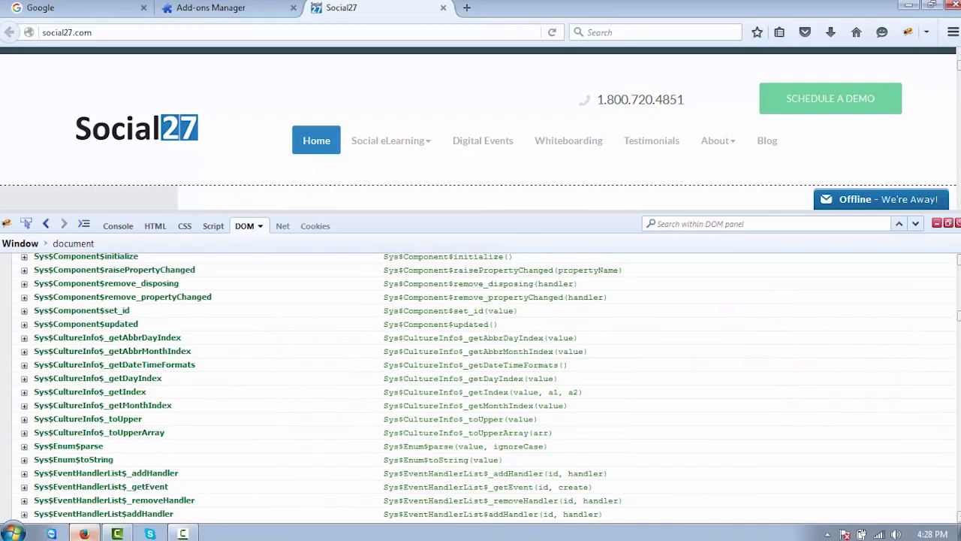
scroll(480, 387, down, 10)
scroll(480, 387, up, 10)
scroll(481, 387, down, 4)
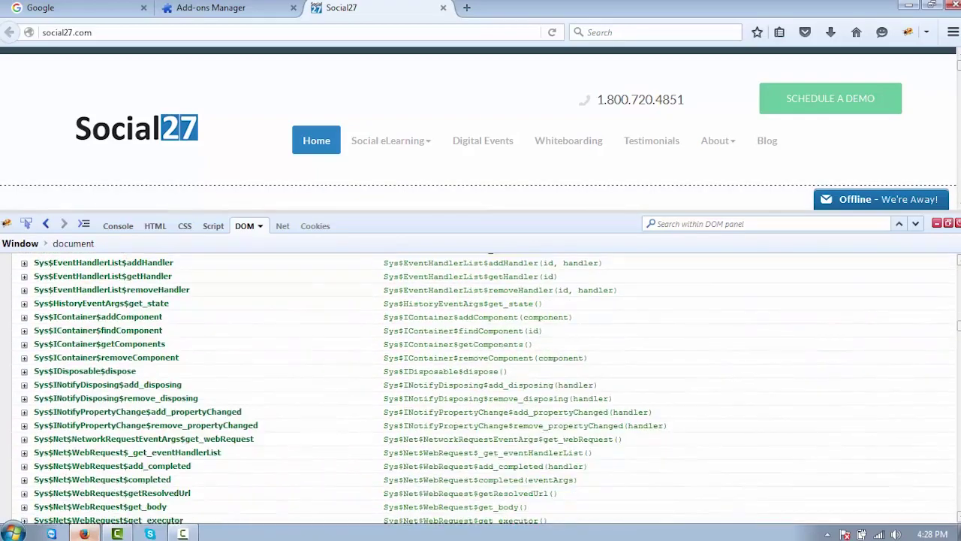
scroll(481, 386, down, 15)
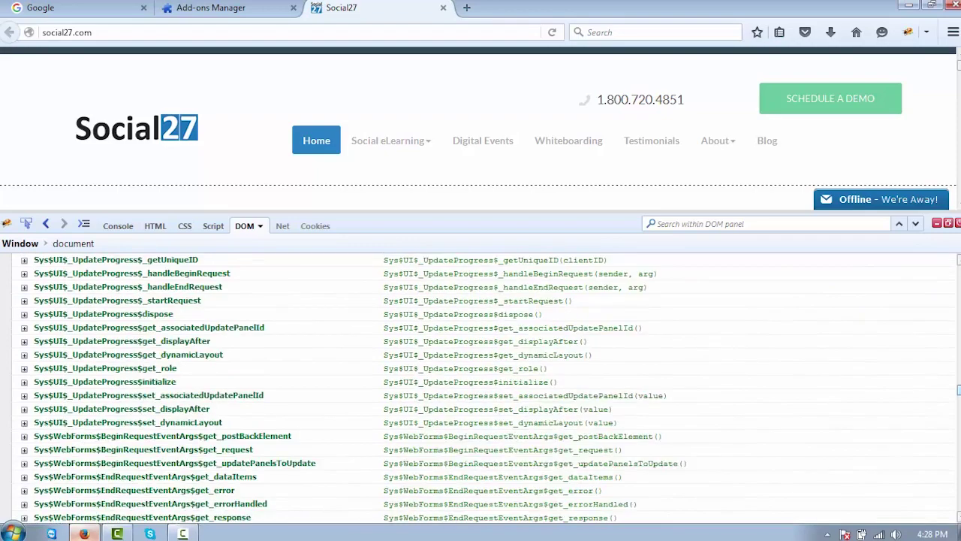
scroll(480, 386, down, 5)
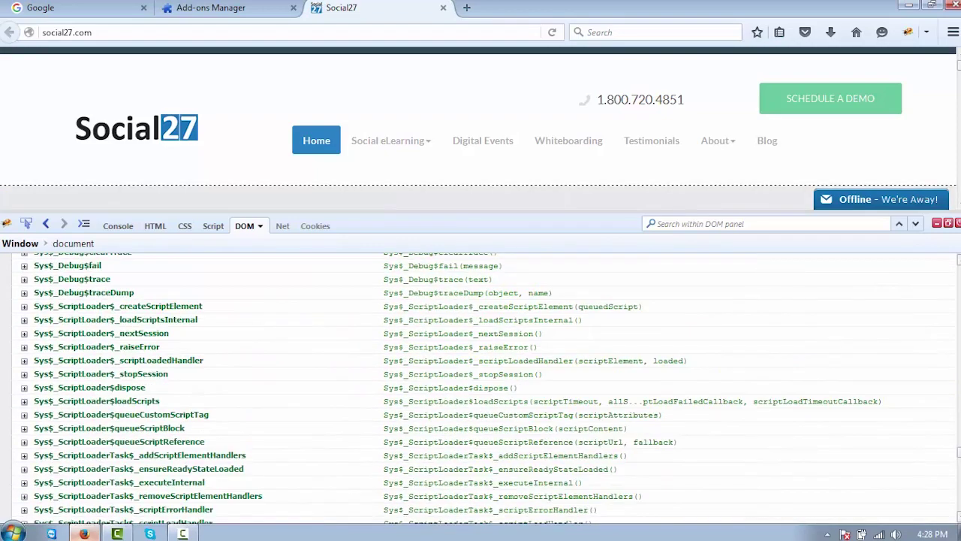
- Enable the Net panel and inspect the headers of the first jquery.min.js request, collapsing its details again
click(281, 226)
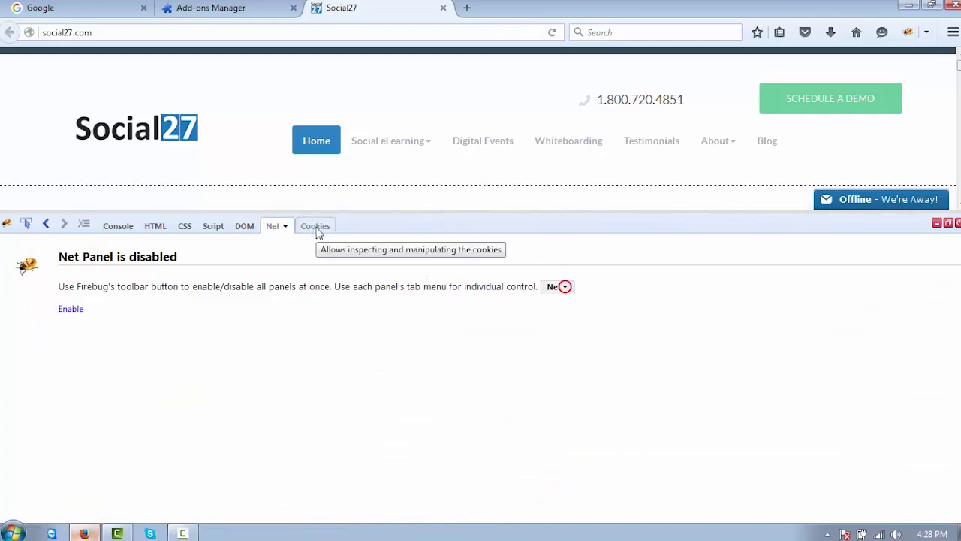
click(72, 309)
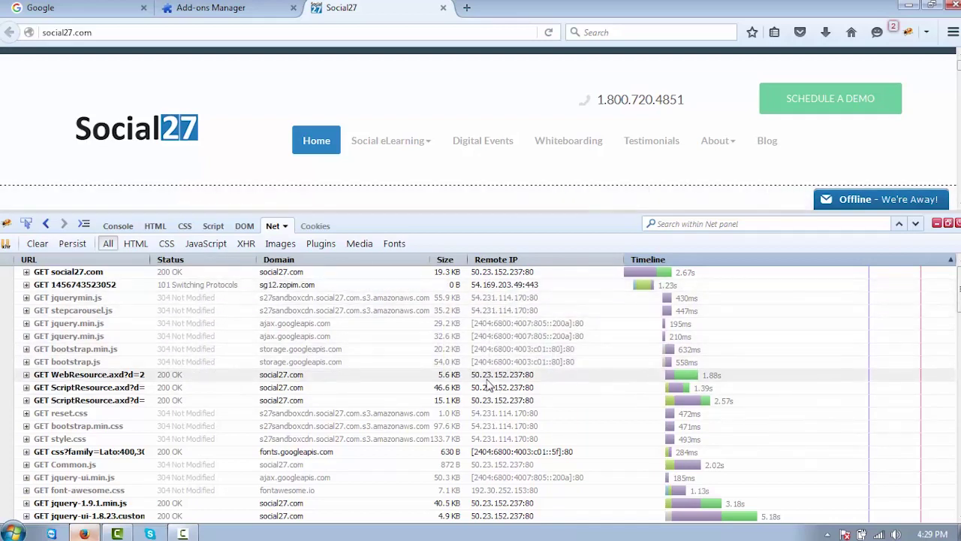
double_click(578, 323)
click(588, 326)
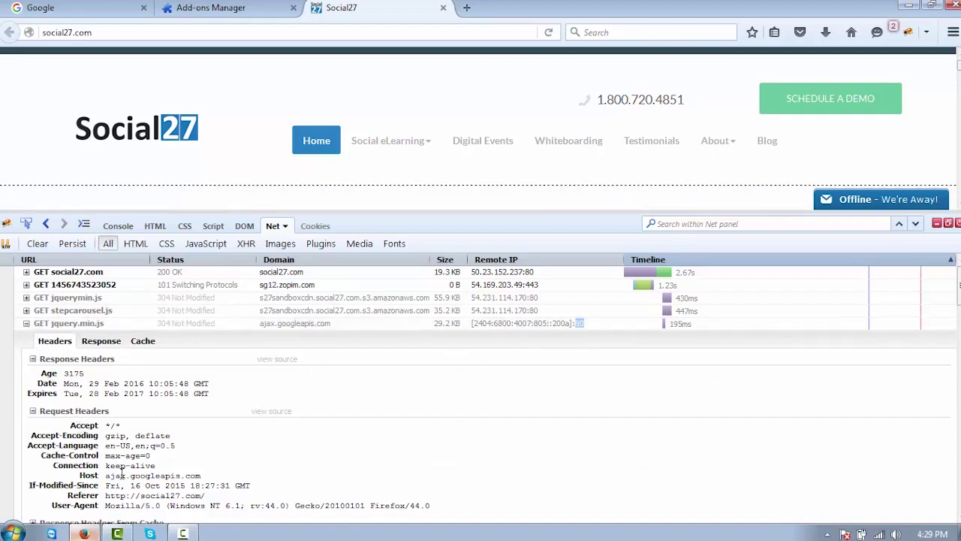
click(27, 324)
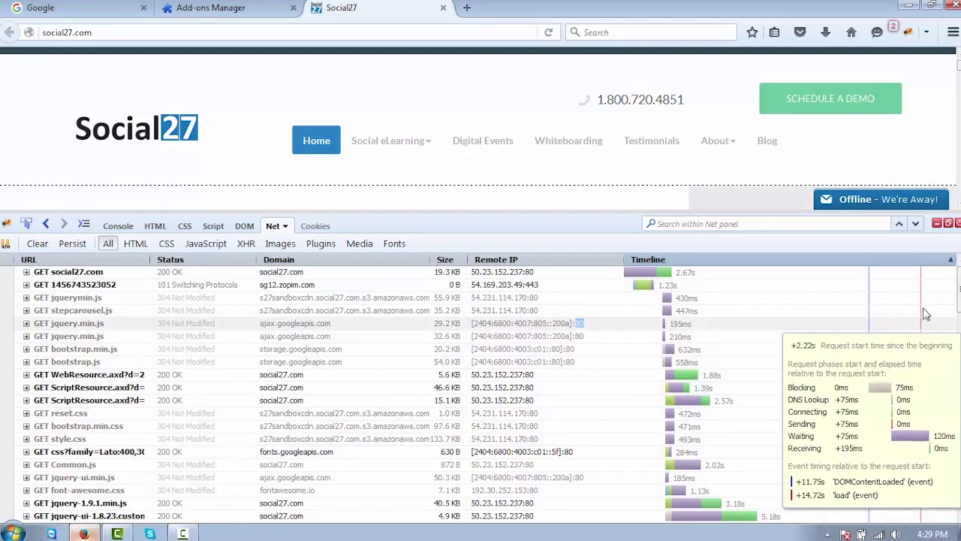
- Review the page's complete list of network requests with their status, domain, size, remote IP and timeline
scroll(481, 388, down, 6)
scroll(481, 388, down, 15)
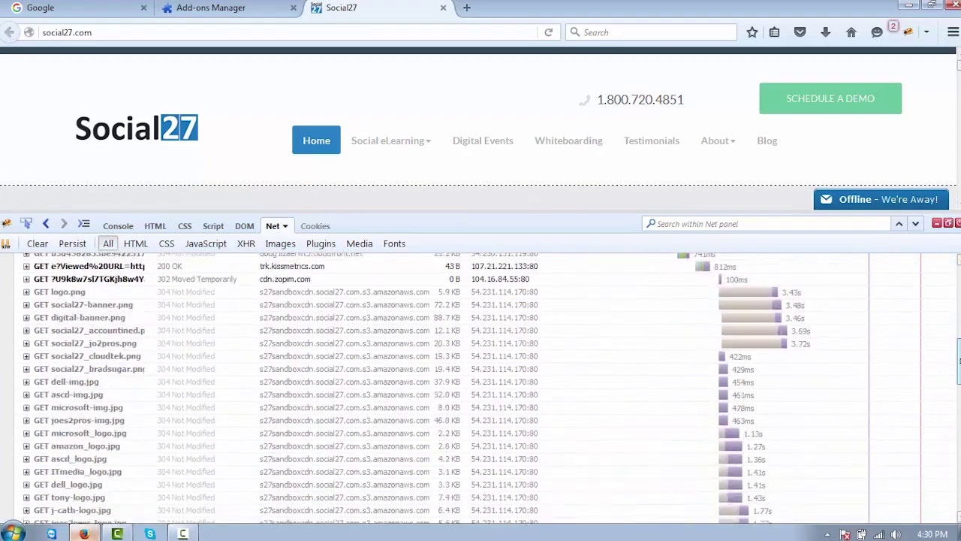
scroll(481, 389, down, 10)
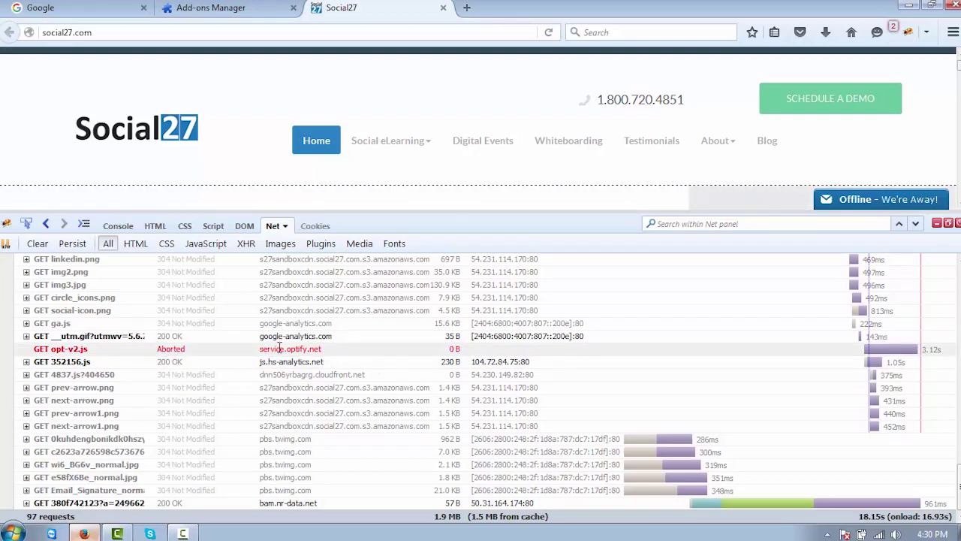
mouse_move(820, 446)
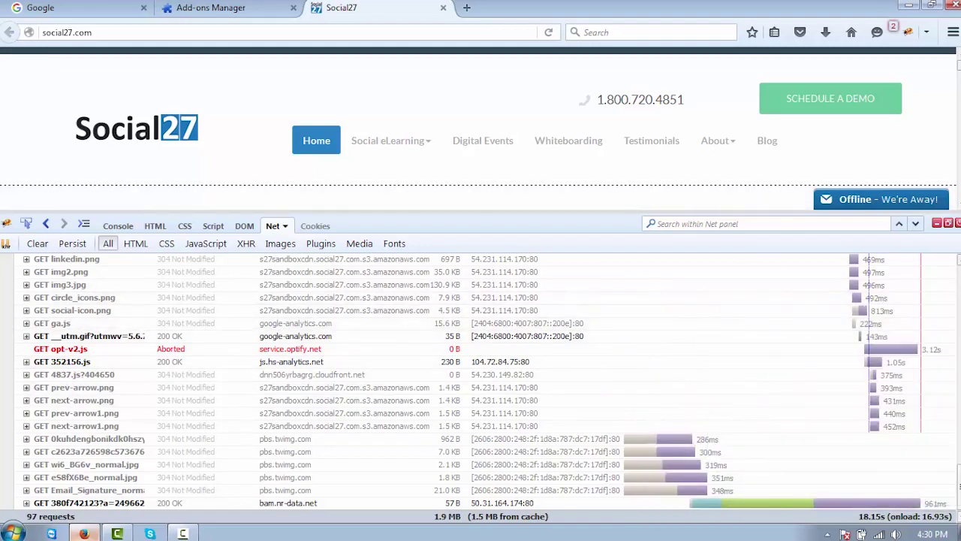
scroll(480, 387, up, 5)
scroll(481, 386, up, 6)
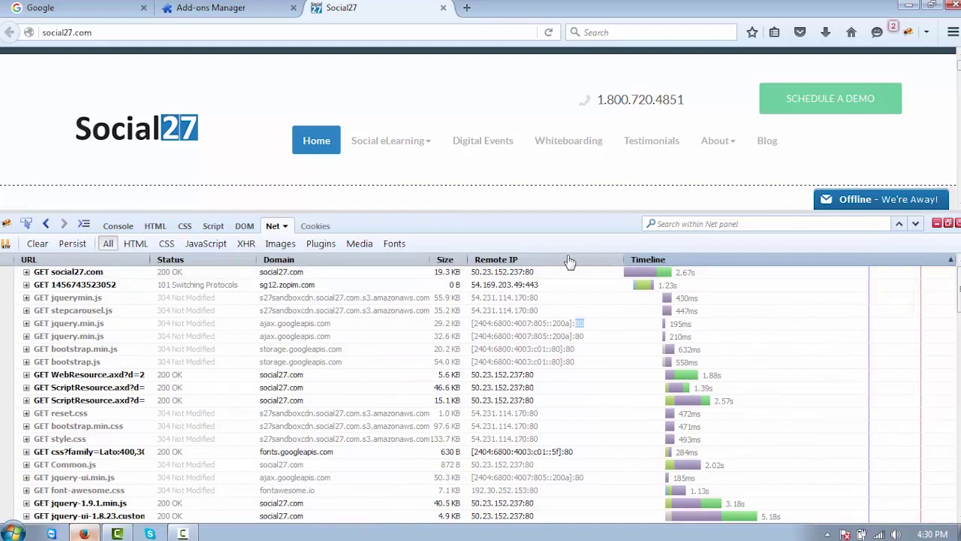
- Filter the network requests by Media, Fonts, Plugins and Images, and preview the social27_jo2pros.png image
click(367, 245)
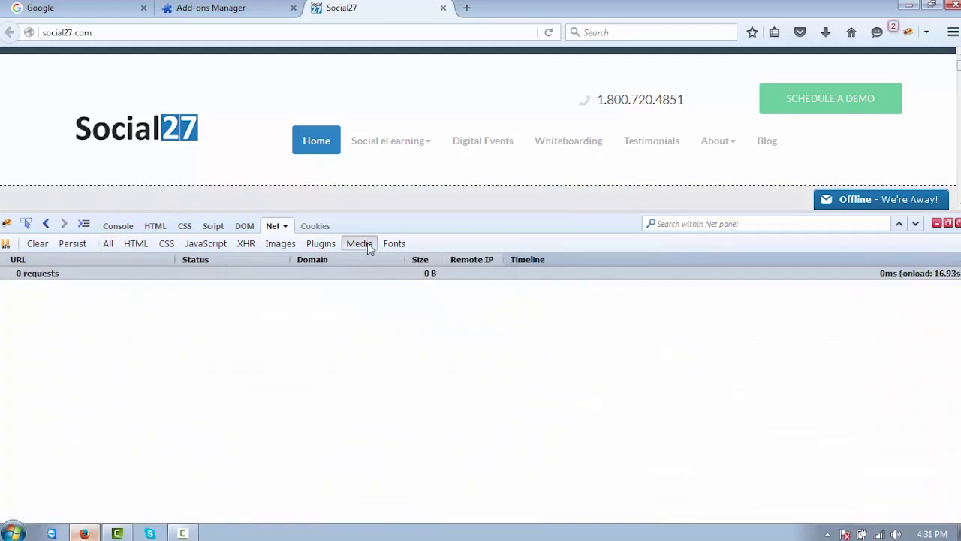
click(394, 244)
click(319, 244)
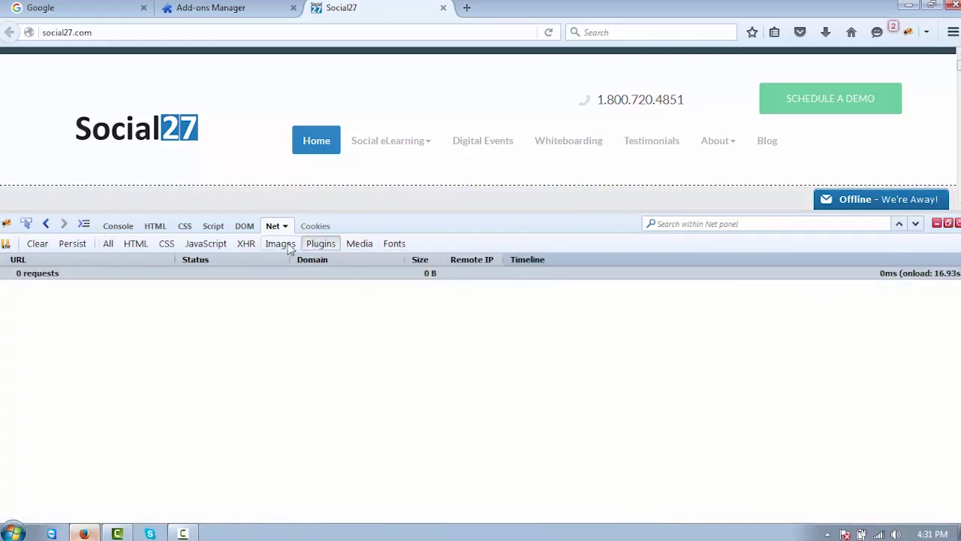
click(281, 244)
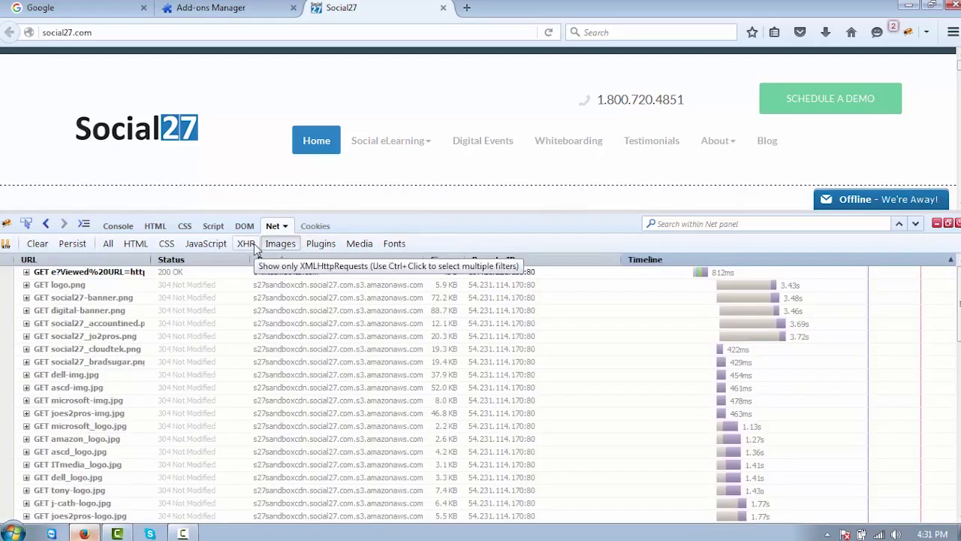
mouse_move(118, 337)
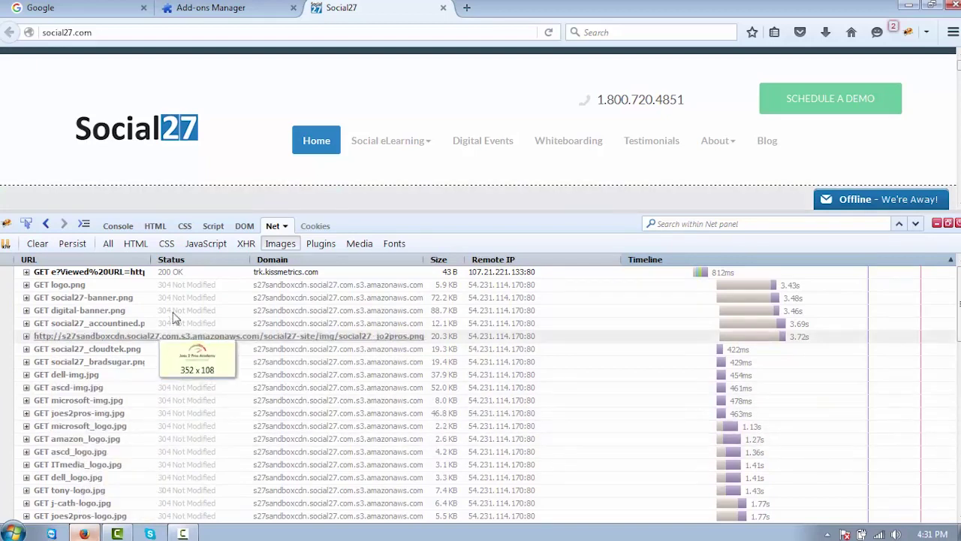
- Filter the network requests by XHR, JavaScript, CSS and HTML, and return to showing all requests
click(237, 248)
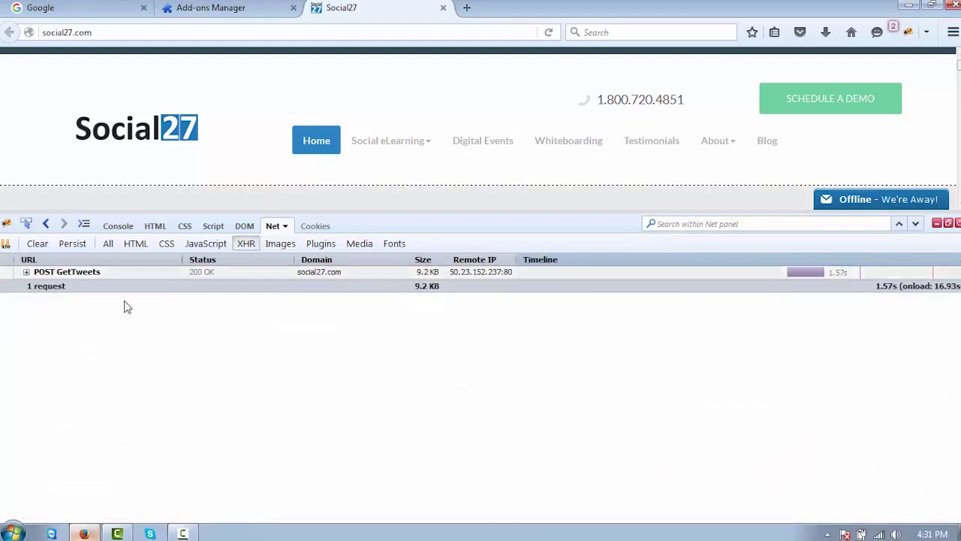
click(189, 245)
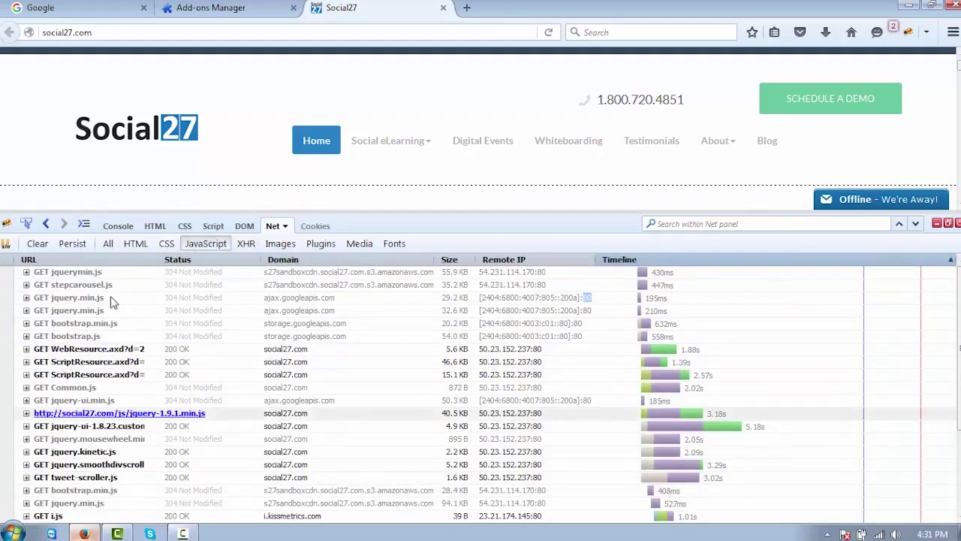
click(163, 247)
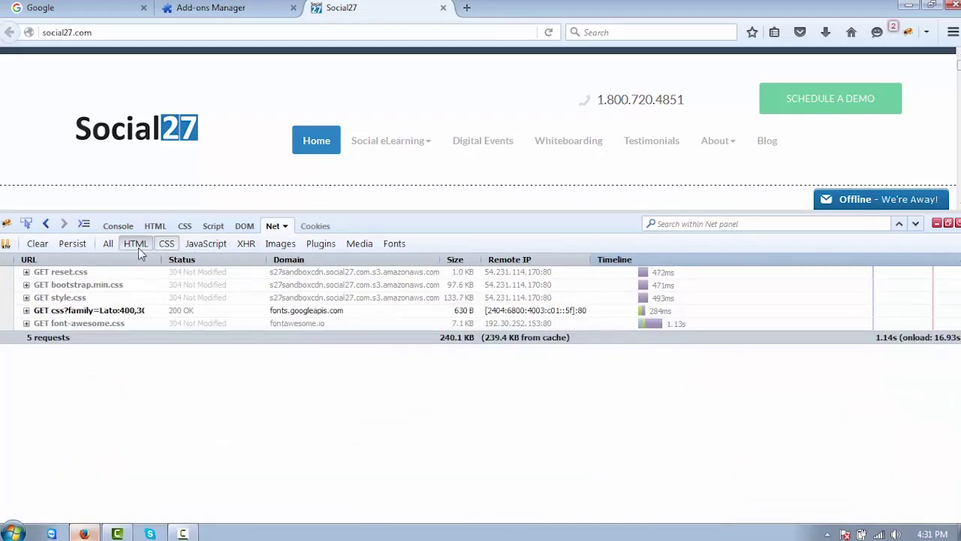
click(138, 248)
click(112, 245)
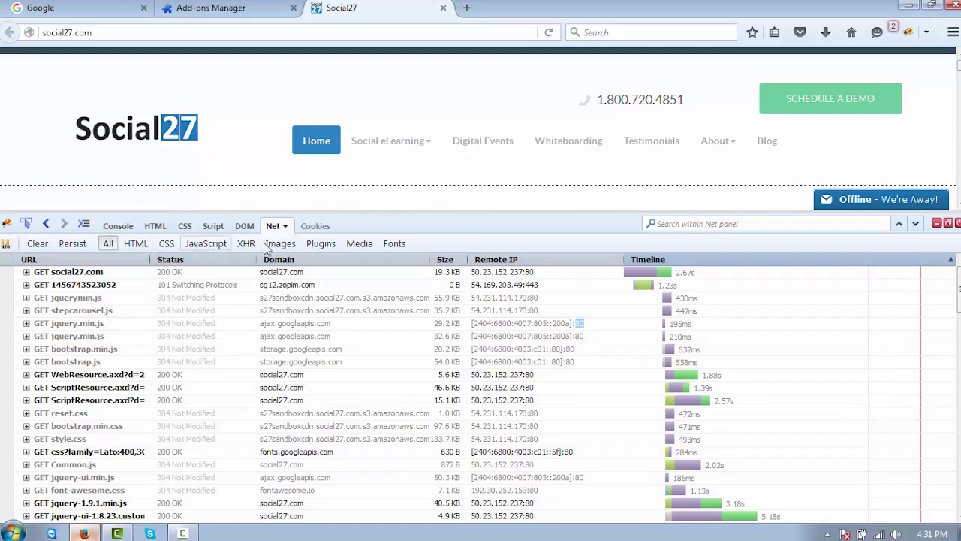
- Enable the Cookies panel and expand the ASP.NET_SessionId and __utma cookies to highlight their full values
click(315, 226)
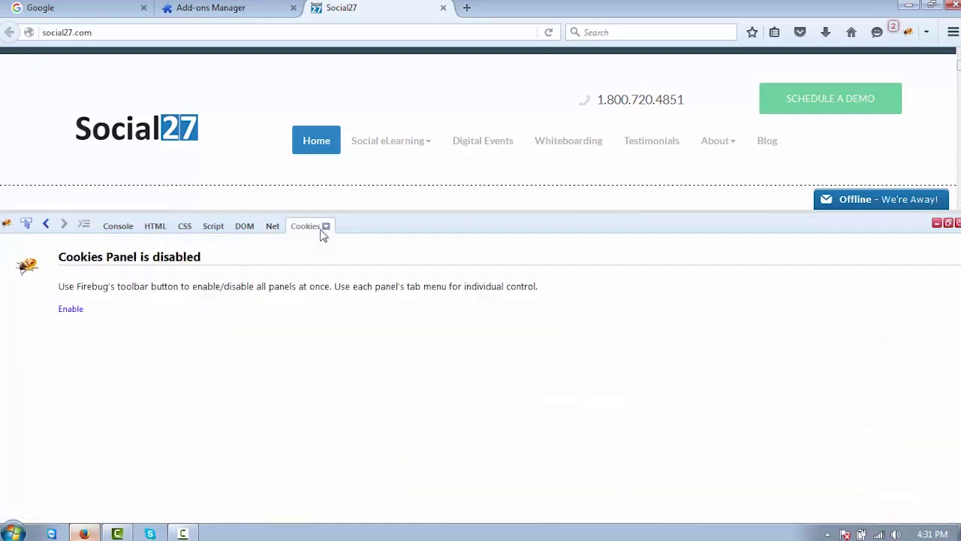
click(71, 309)
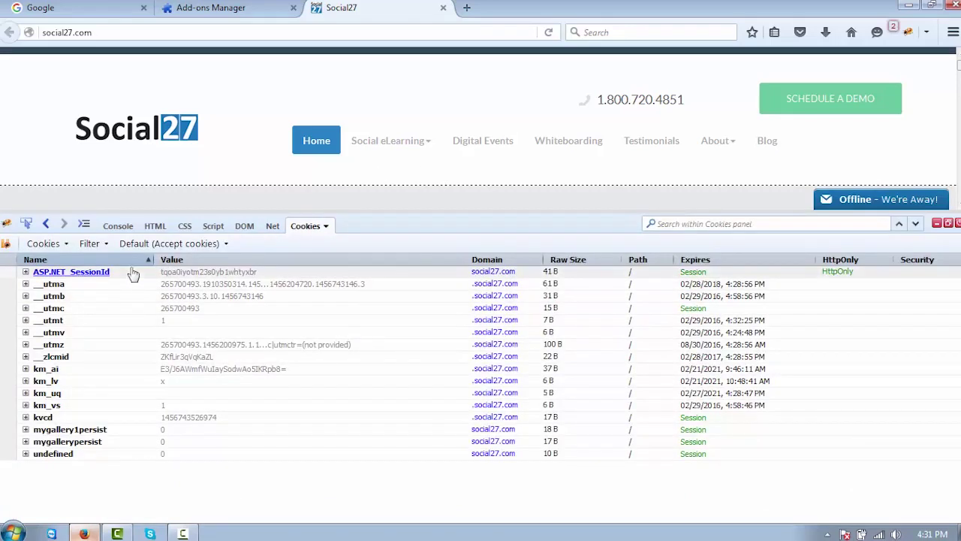
drag(162, 273, 259, 274)
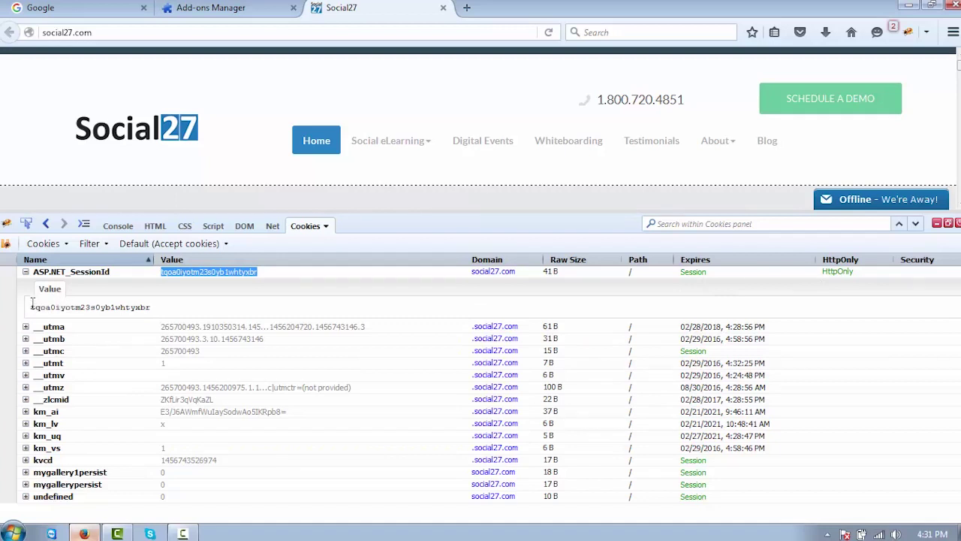
drag(31, 308, 168, 307)
click(167, 307)
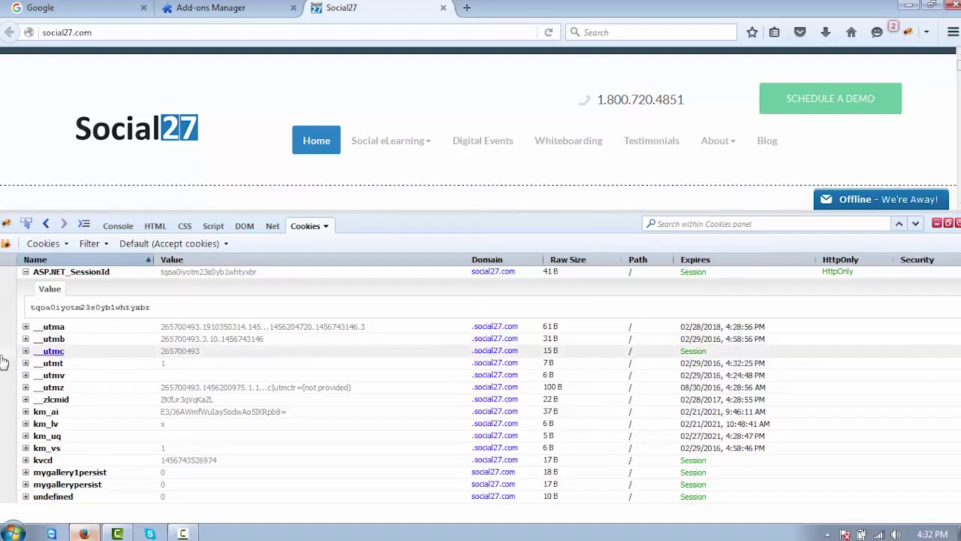
click(24, 328)
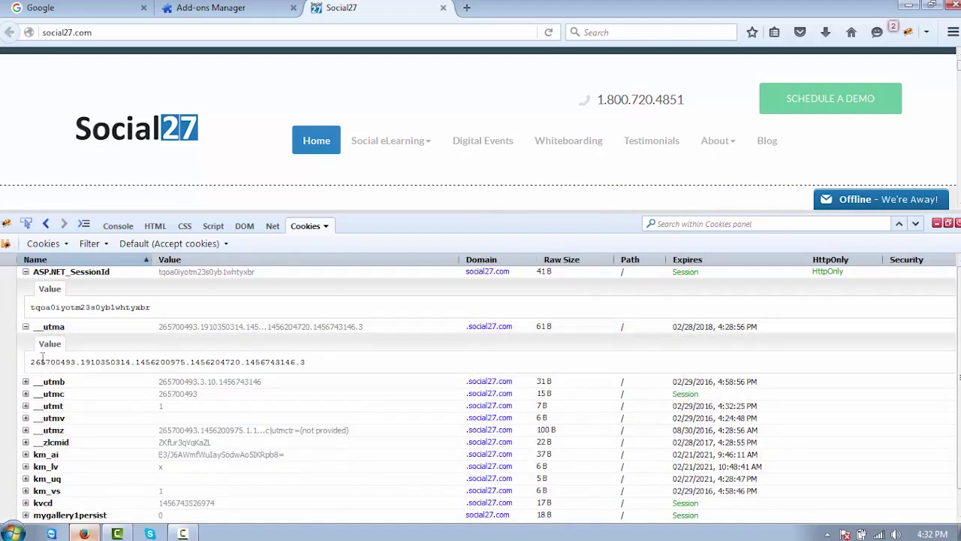
drag(32, 362, 329, 390)
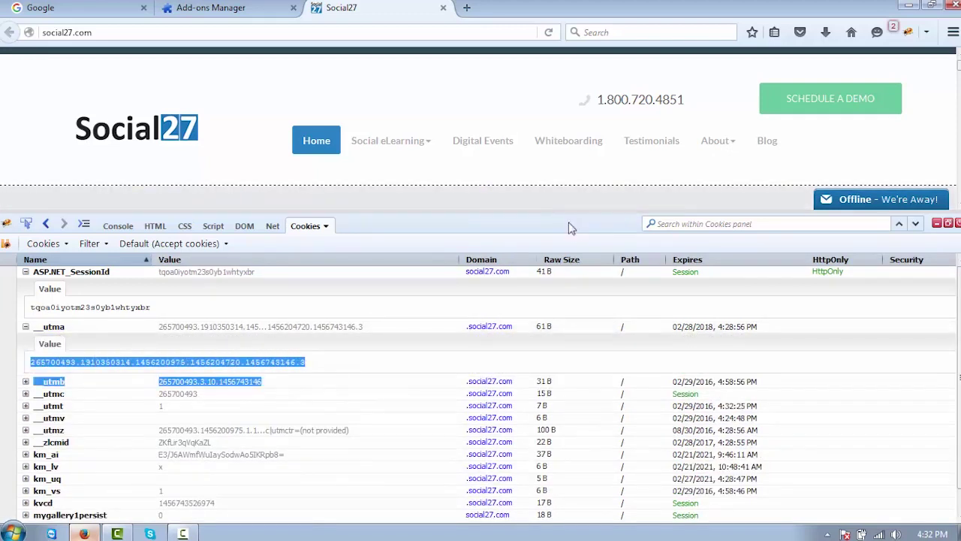
- Revisit the Console panel and its command line, and check the Firebug entry in the Add-ons Manager before returning to Social27
click(118, 227)
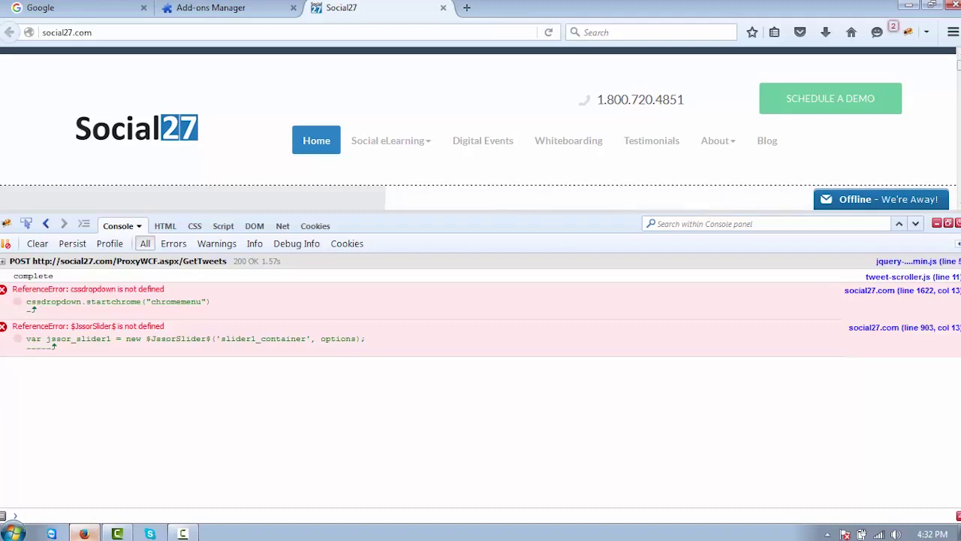
click(23, 515)
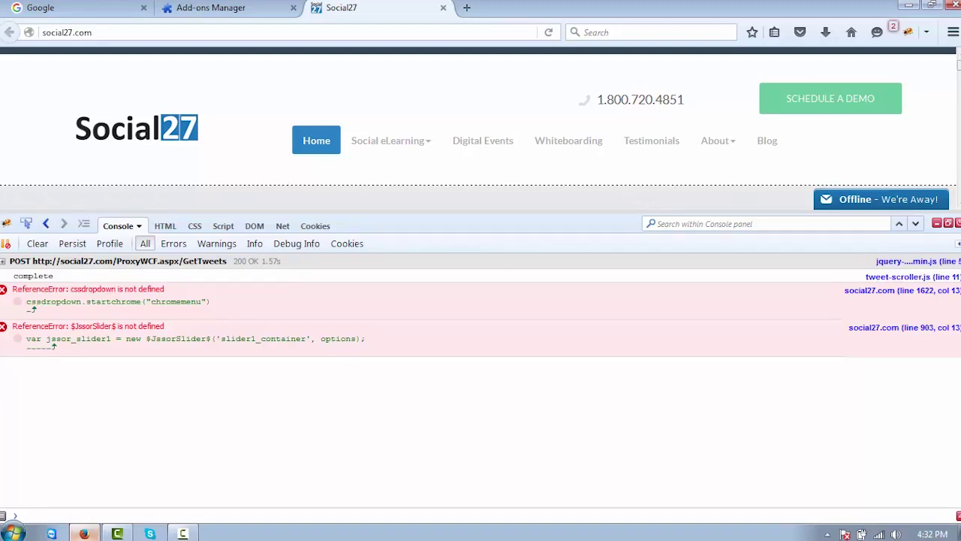
click(213, 6)
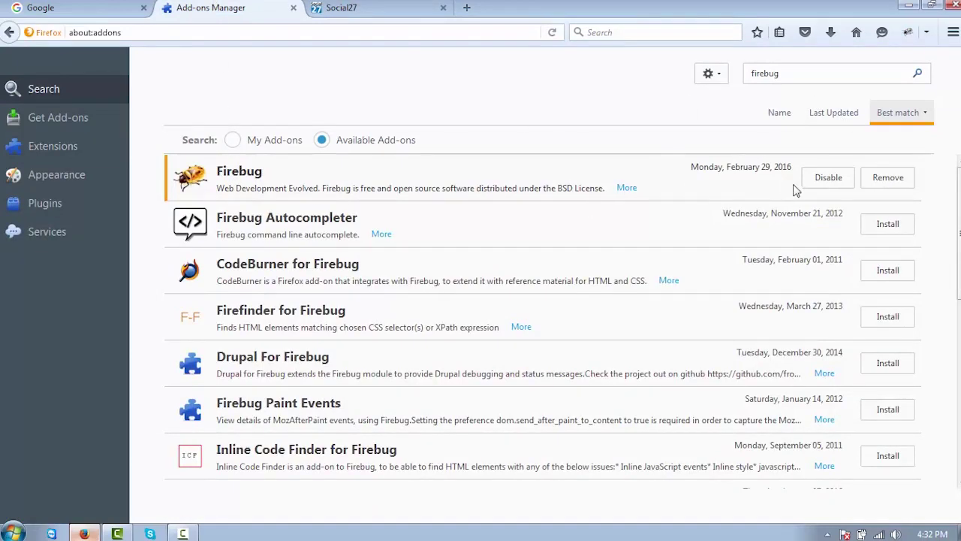
click(342, 7)
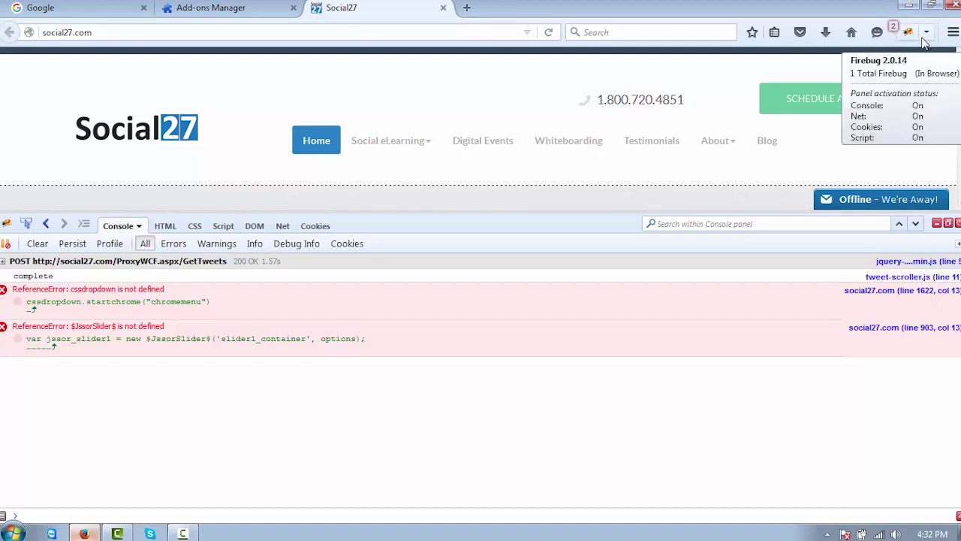
- View Firebug's activation and panel options, close them, and show the page's markup in the HTML panel
click(923, 34)
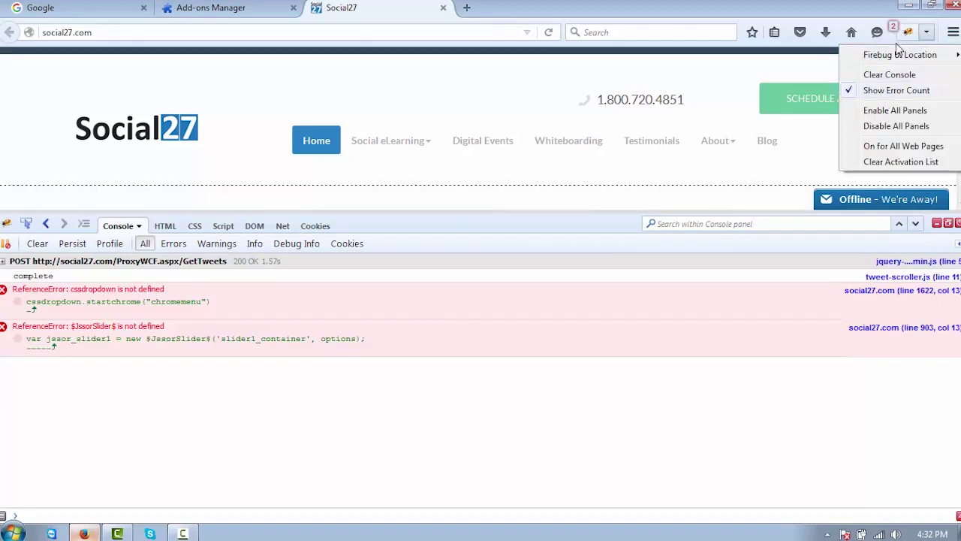
click(802, 169)
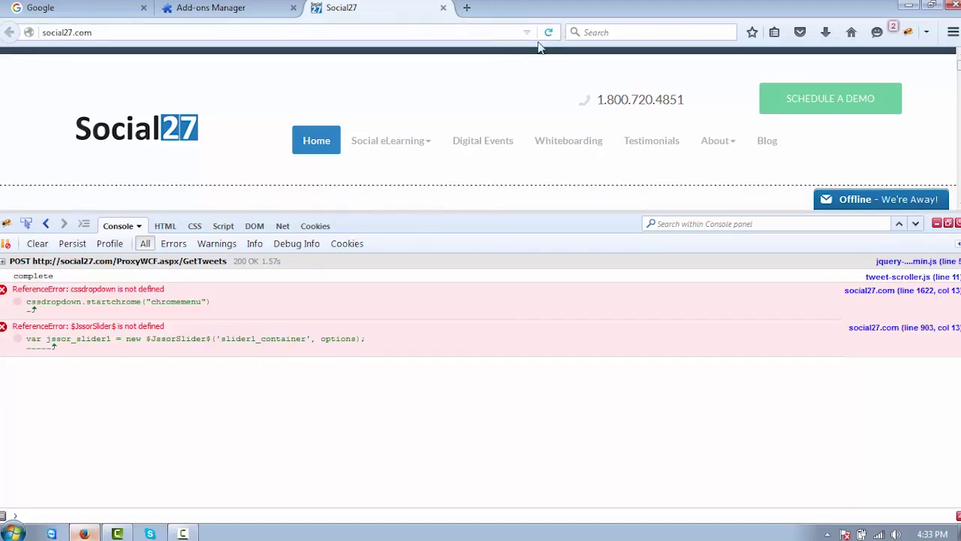
click(165, 226)
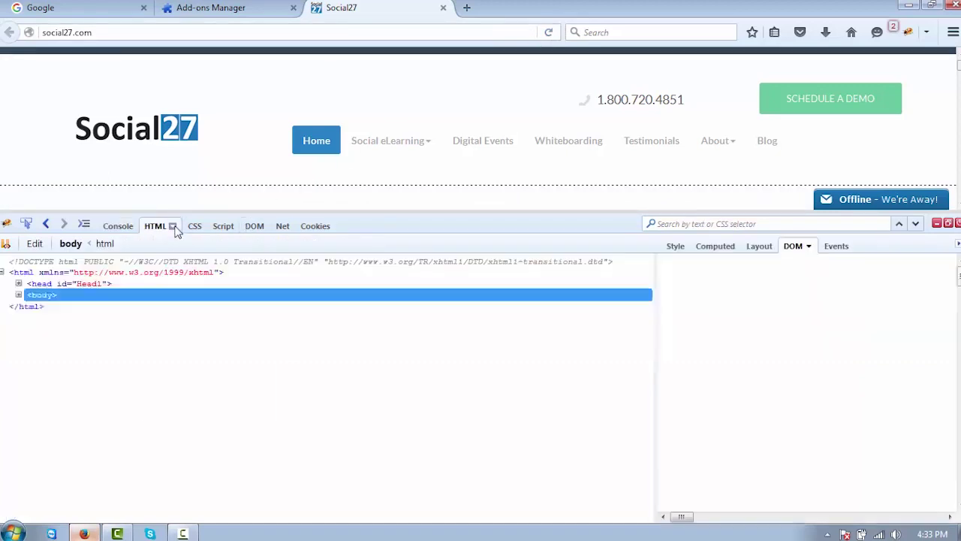